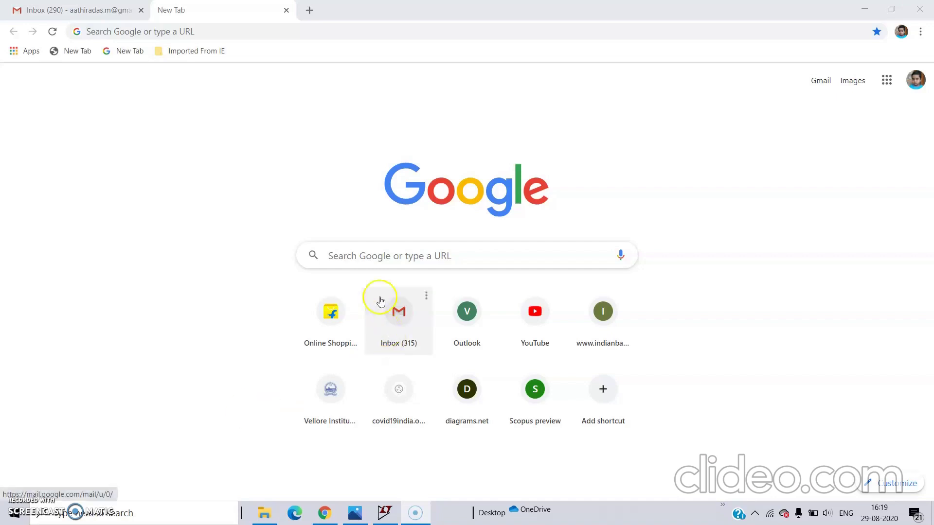
# - Open the Virtual Labs website at vlab.co.in
pyautogui.click(352, 267)
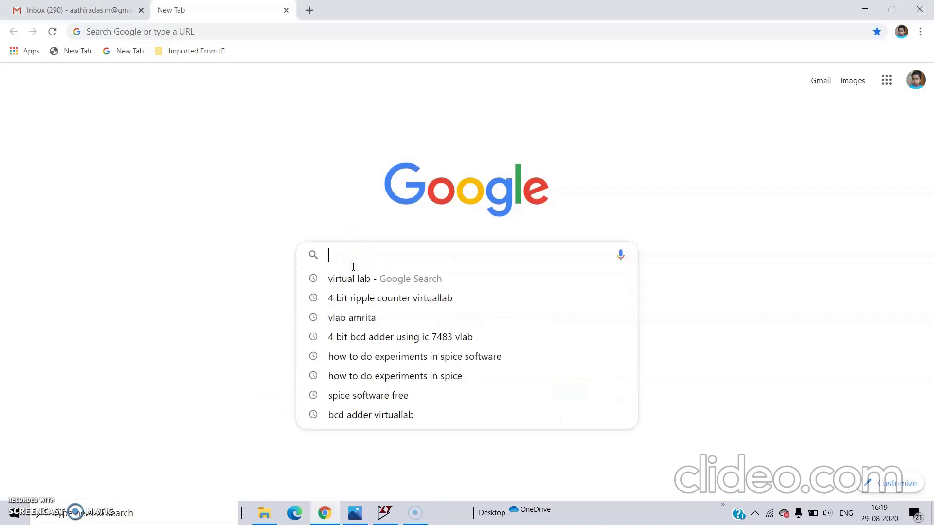
pyautogui.write('vlab')
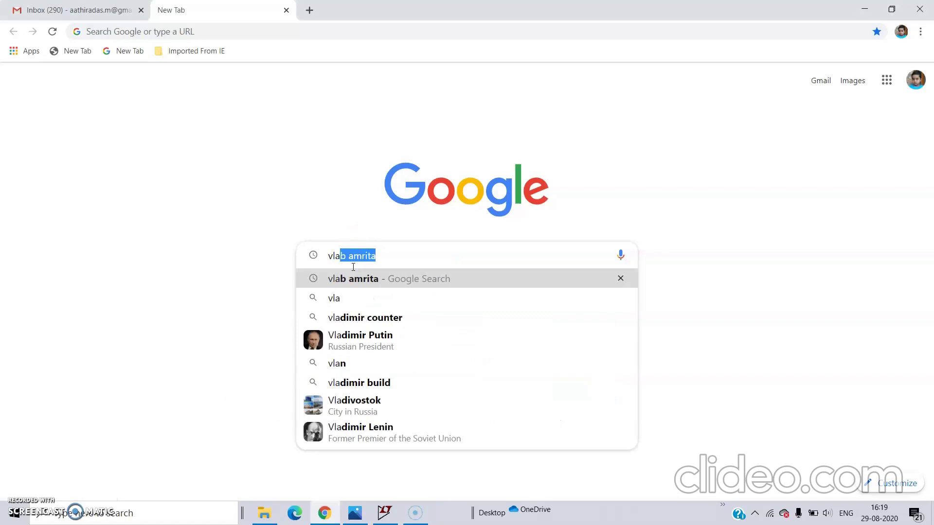
pyautogui.write('.co.in')
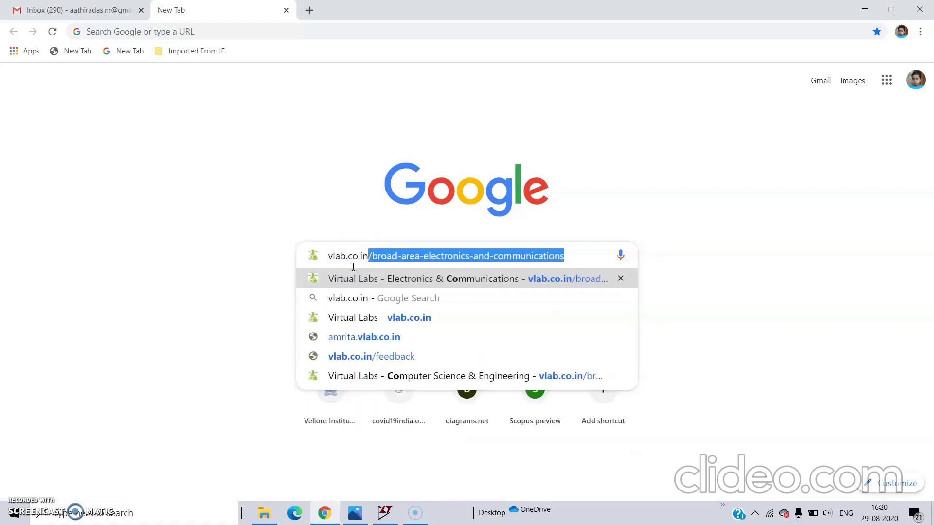
pyautogui.press('Delete')
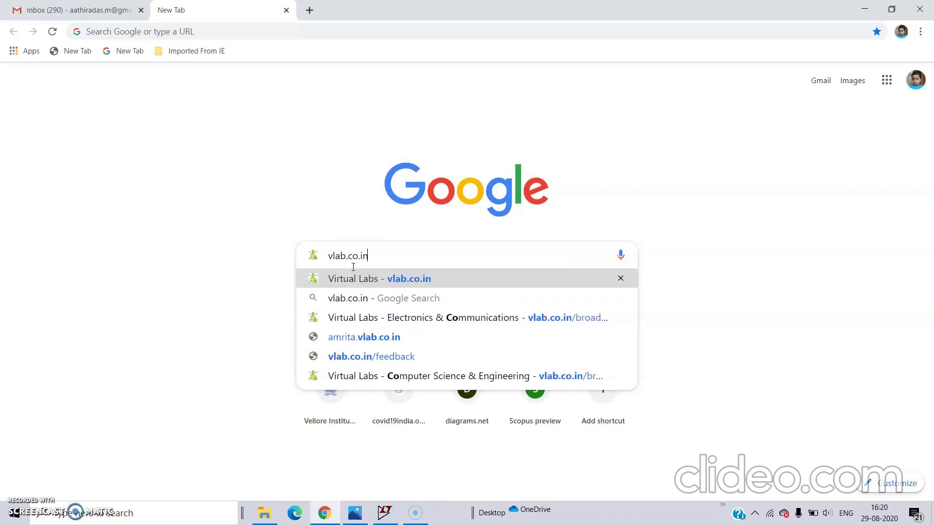
pyautogui.press('Return')
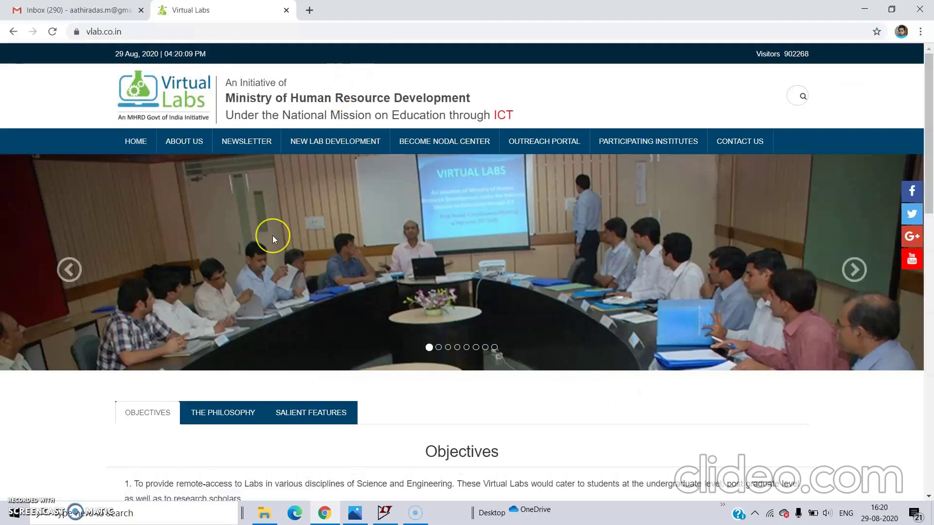
# - Open the Digital Electronics Lab (New) from the Electronics & Communications broad area
pyautogui.scroll(-5, 272, 236)
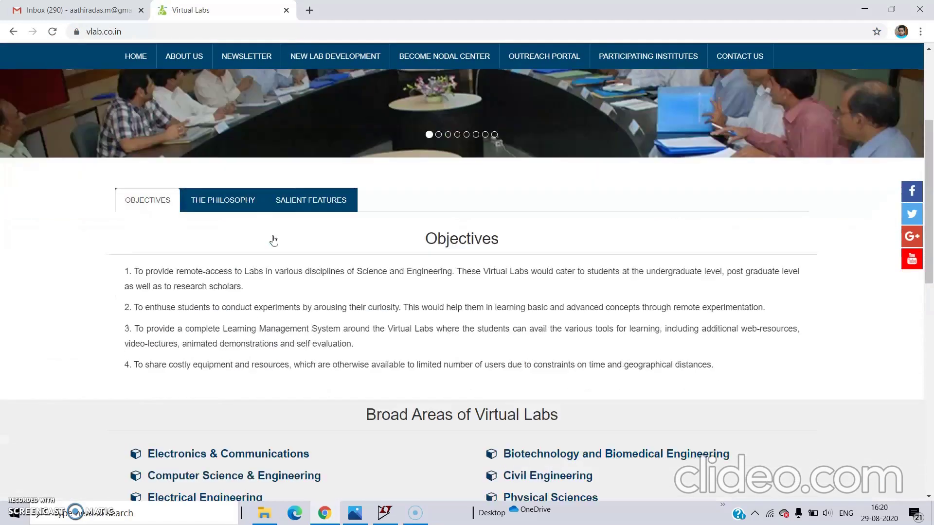
pyautogui.scroll(-2, 274, 239)
pyautogui.click(208, 274)
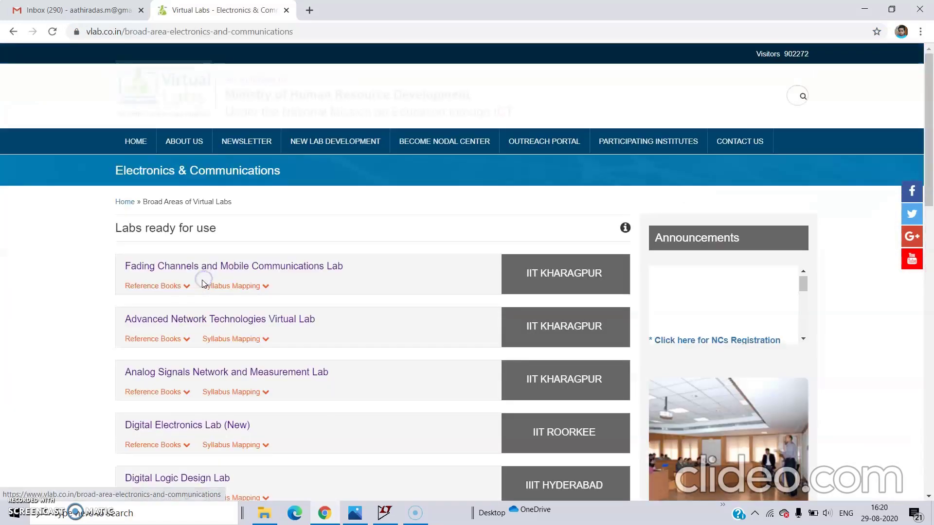
pyautogui.scroll(-3, 202, 283)
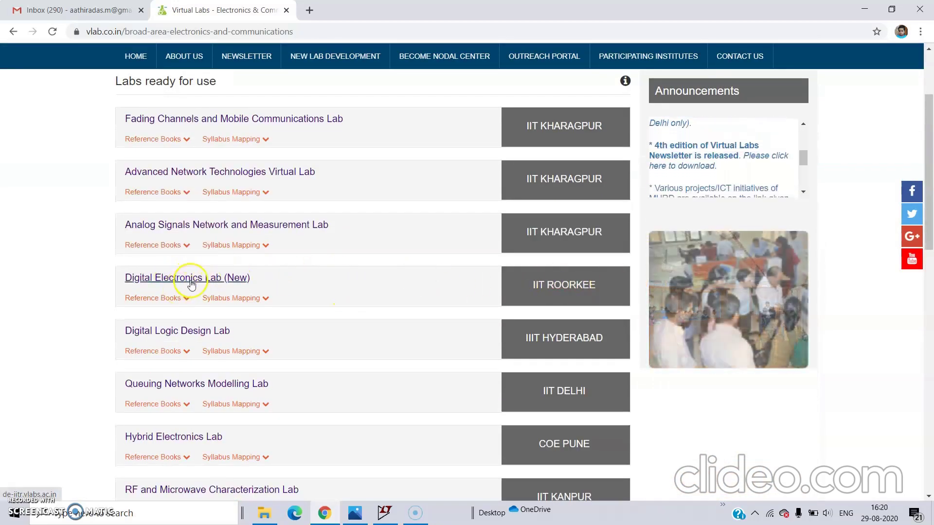
pyautogui.click(191, 284)
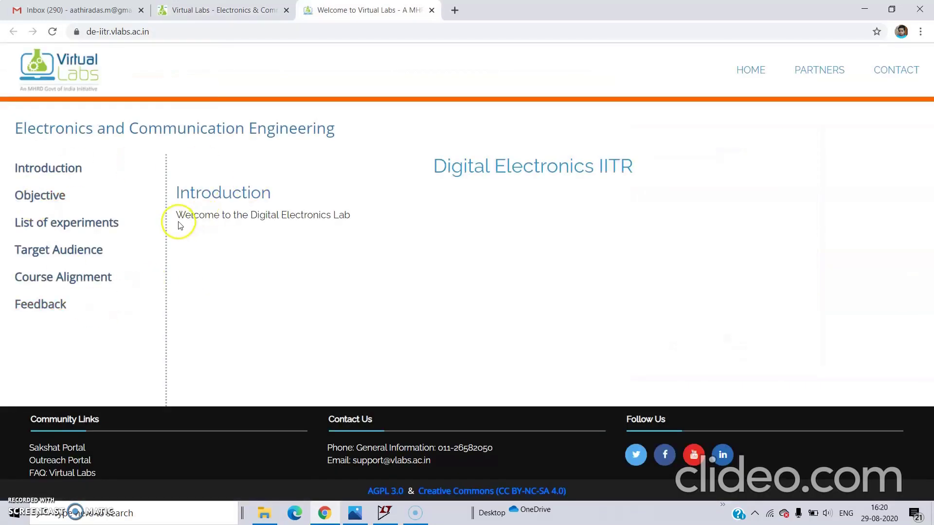
# - Open the 4-bit synchronous or asynchronous counter using JK flip flop experiment from the lab's list of experiments
pyautogui.click(56, 226)
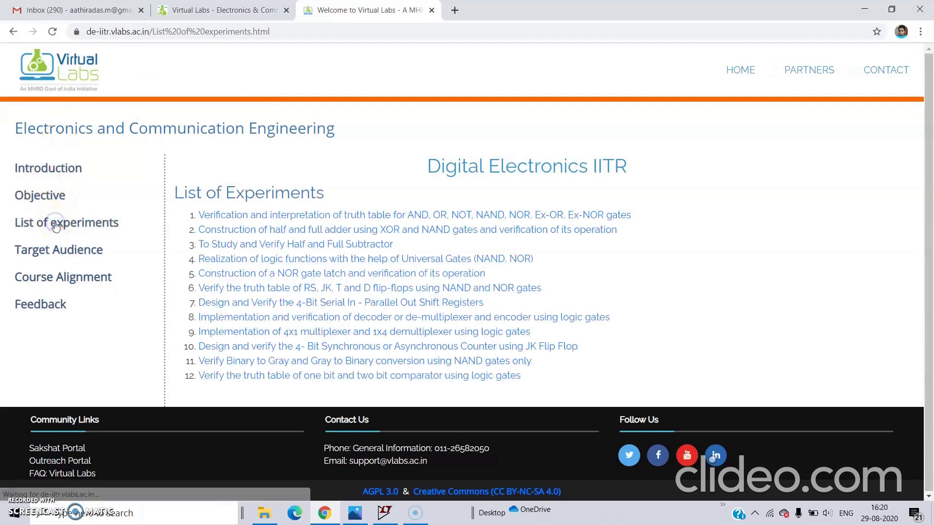
pyautogui.click(246, 233)
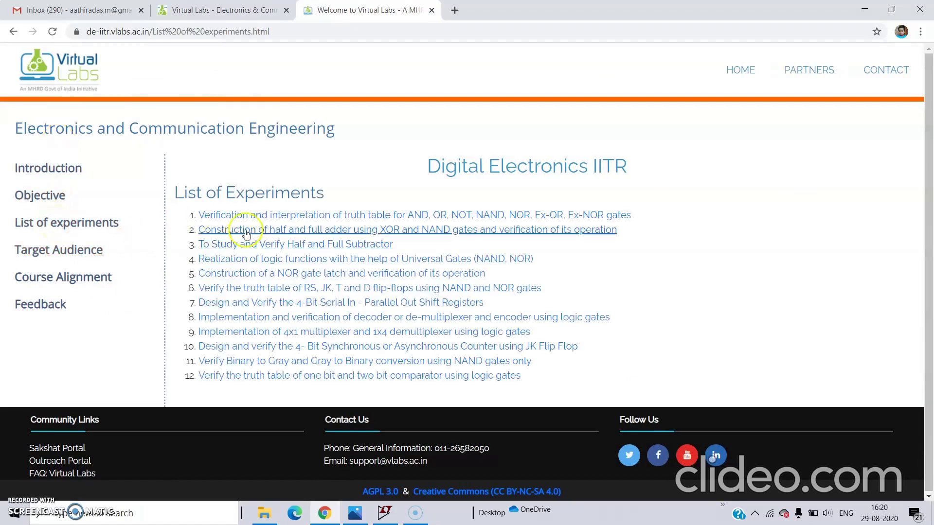
pyautogui.click(217, 347)
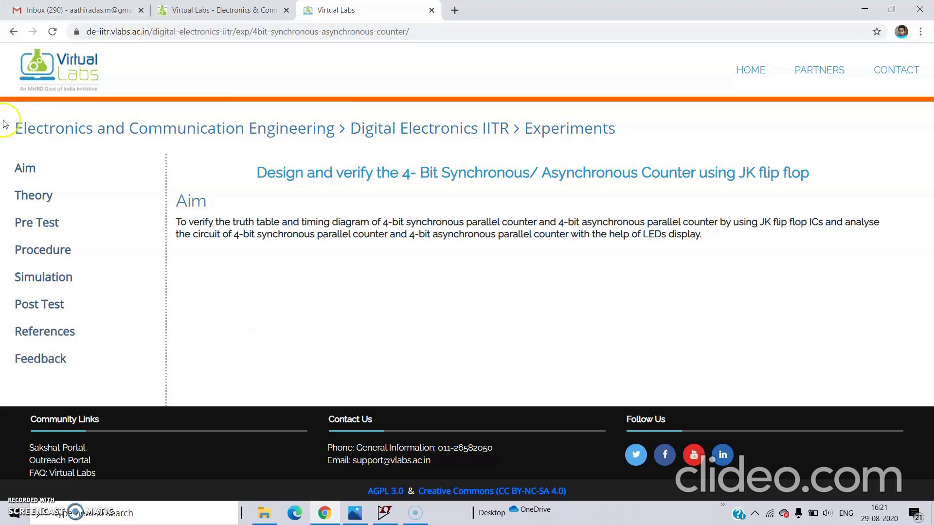
# - Read the experiment's theory on counter classification and examine the asynchronous counter's circuit and timing diagram
pyautogui.click(46, 195)
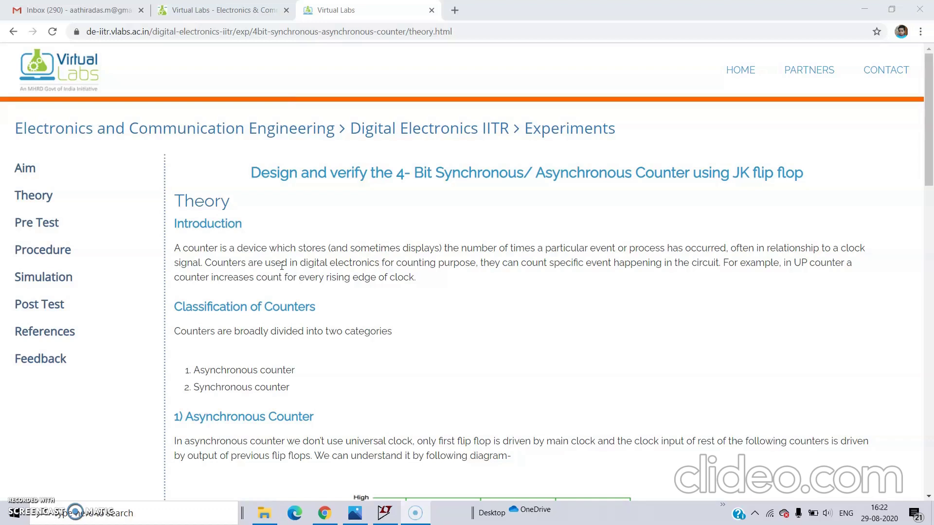
pyautogui.scroll(-3, 284, 266)
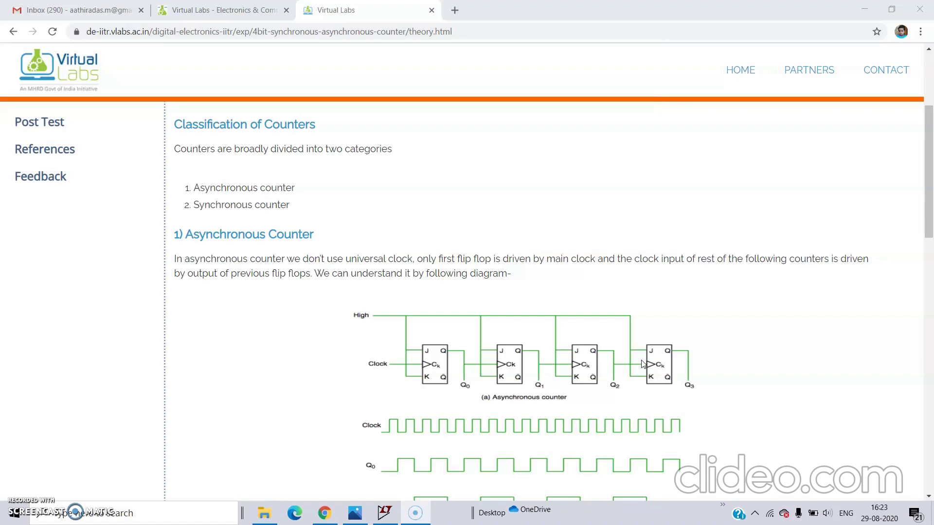
pyautogui.scroll(-2, 641, 364)
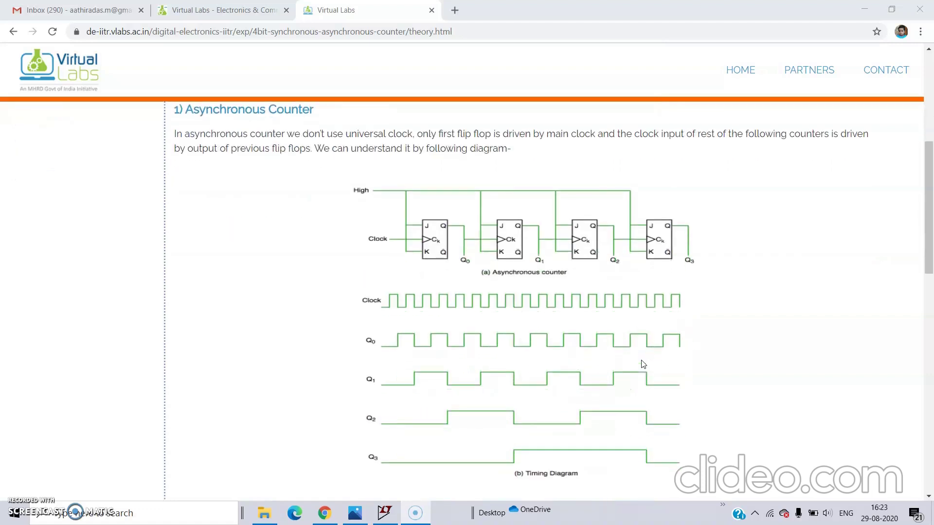
pyautogui.scroll(-2, 642, 366)
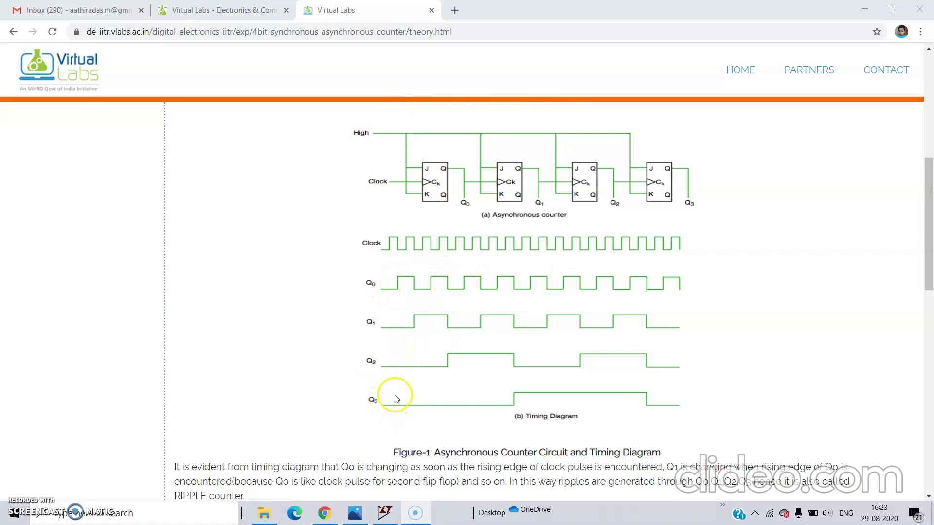
pyautogui.scroll(-1, 392, 388)
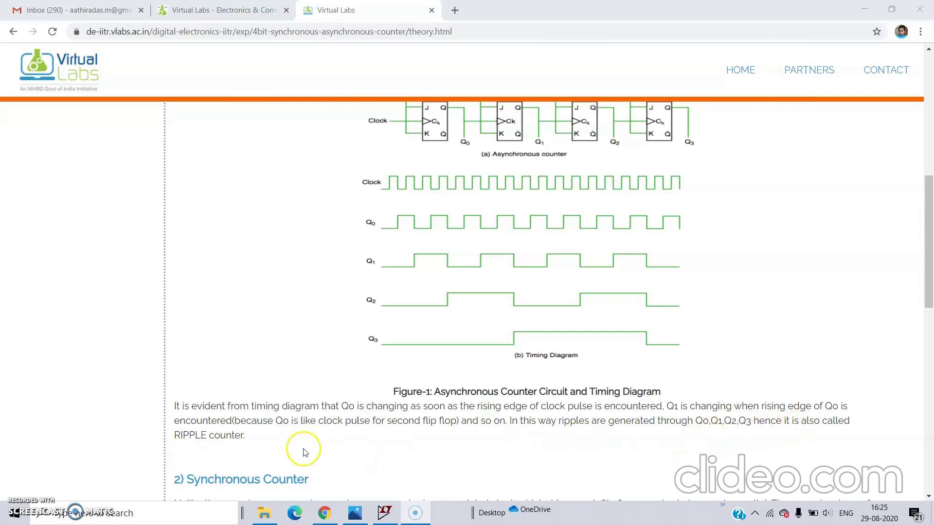
# - Open the Asynchronous Counter simulation of the experiment
pyautogui.scroll(9, 305, 453)
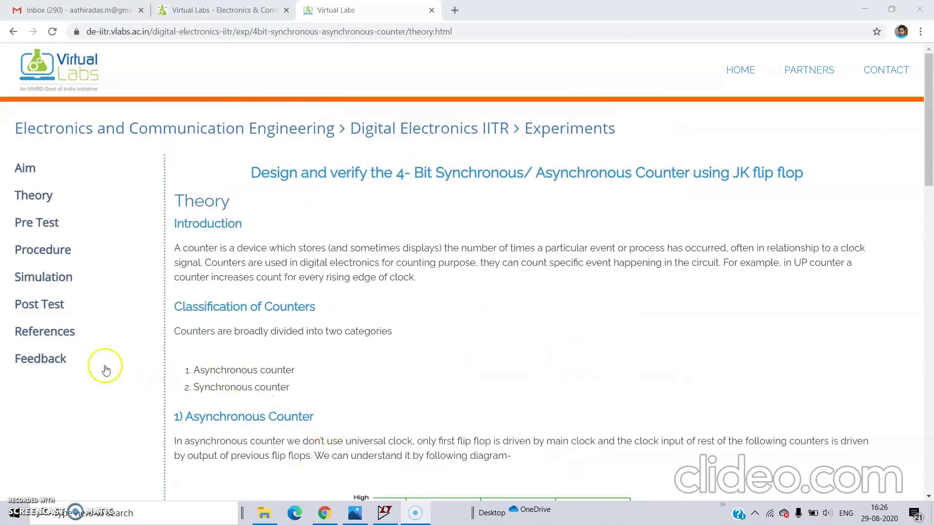
pyautogui.click(53, 276)
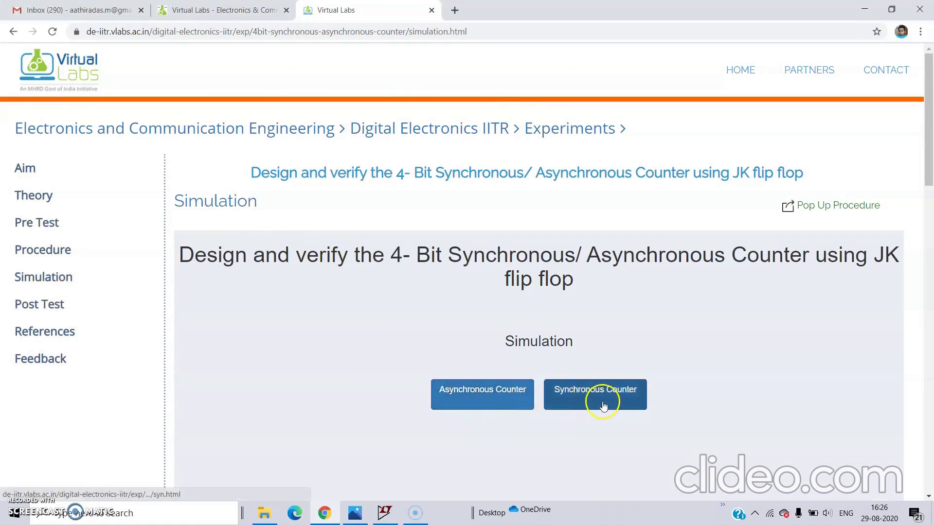
pyautogui.click(479, 394)
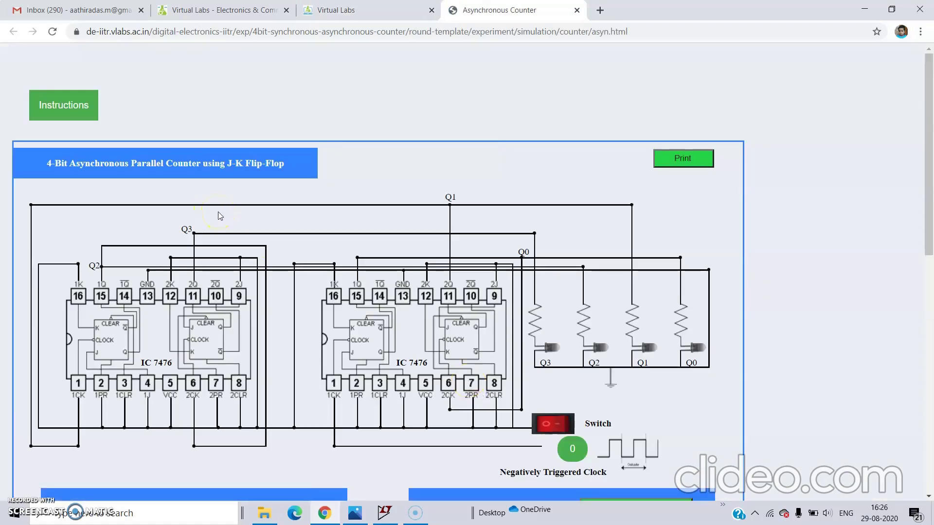
# - Turn on the switch in the 4-bit asynchronous counter circuit
pyautogui.scroll(-1, 217, 211)
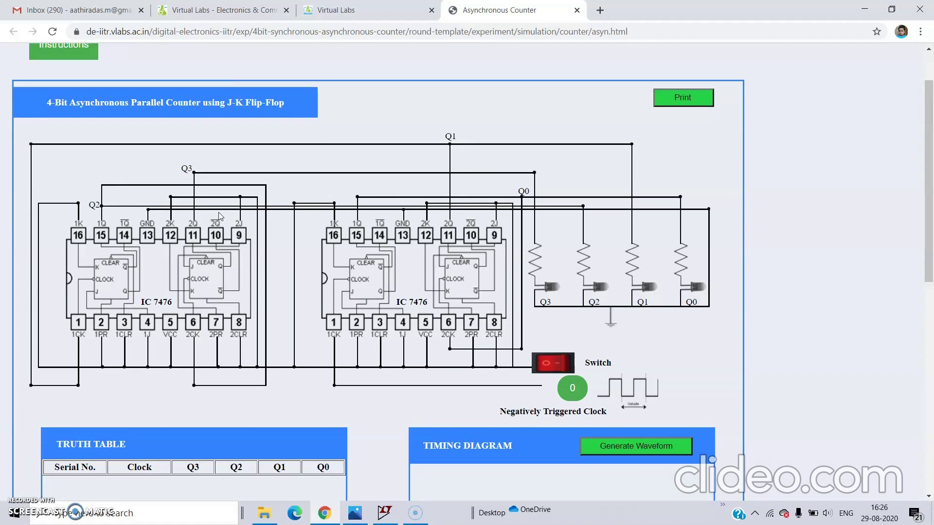
pyautogui.scroll(-1, 219, 216)
pyautogui.click(558, 307)
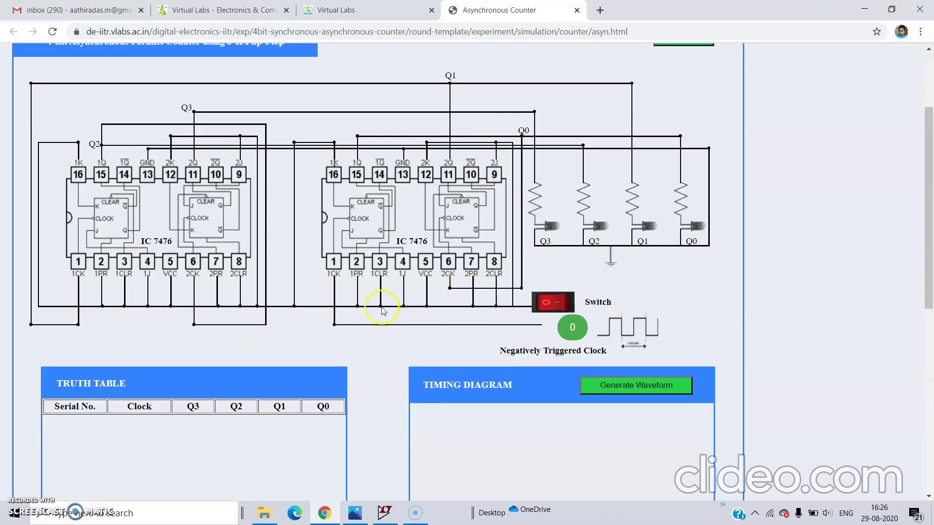
pyautogui.scroll(1, 389, 306)
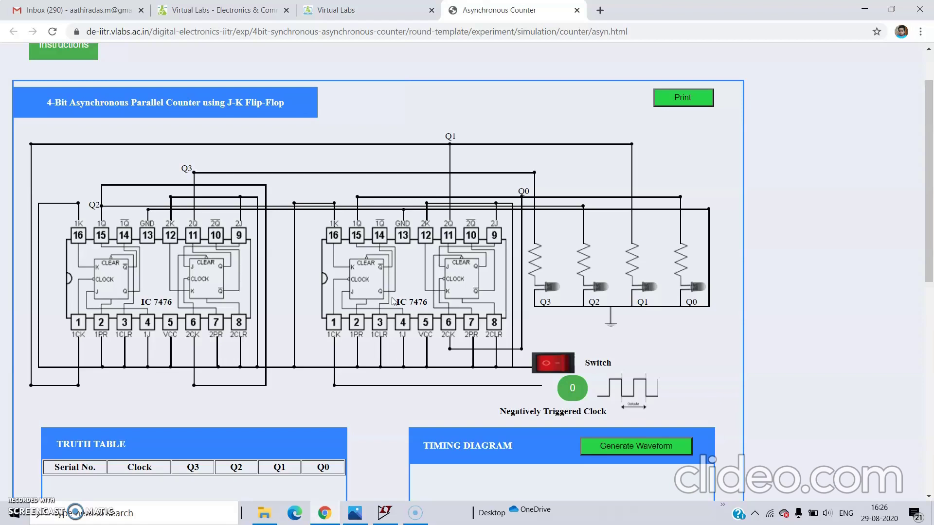
pyautogui.click(560, 363)
pyautogui.click(562, 368)
pyautogui.click(439, 394)
# - With the circuit's switch on, apply the first negatively triggered clock pulse to record row 1 of the truth table
pyautogui.scroll(-1, 439, 394)
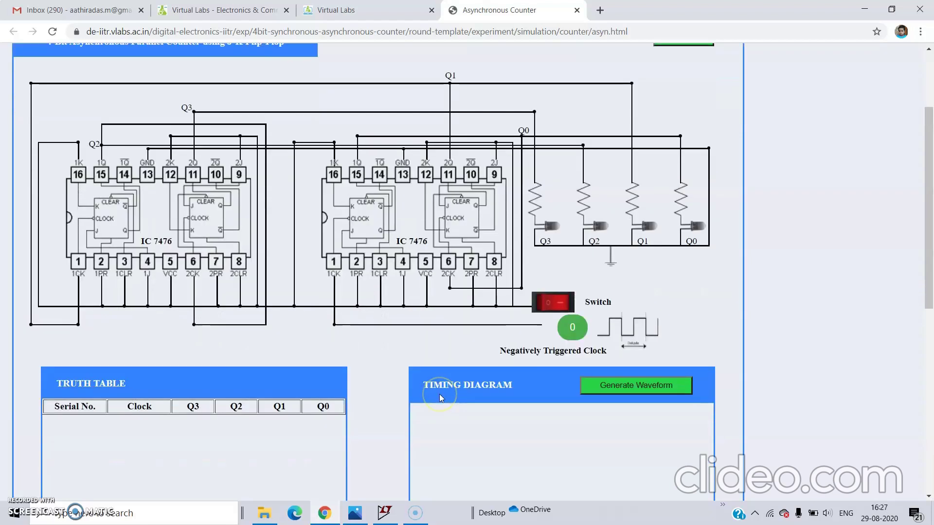
pyautogui.scroll(-1, 440, 394)
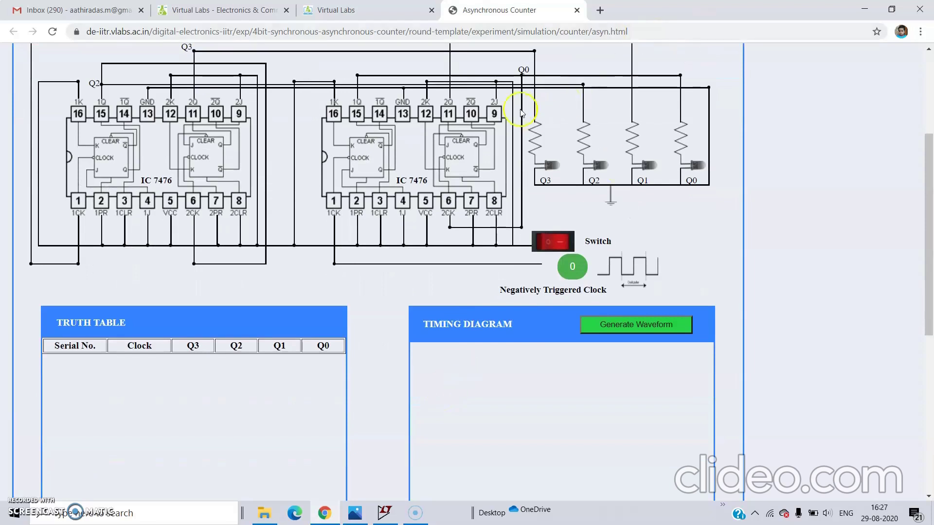
pyautogui.scroll(1, 535, 160)
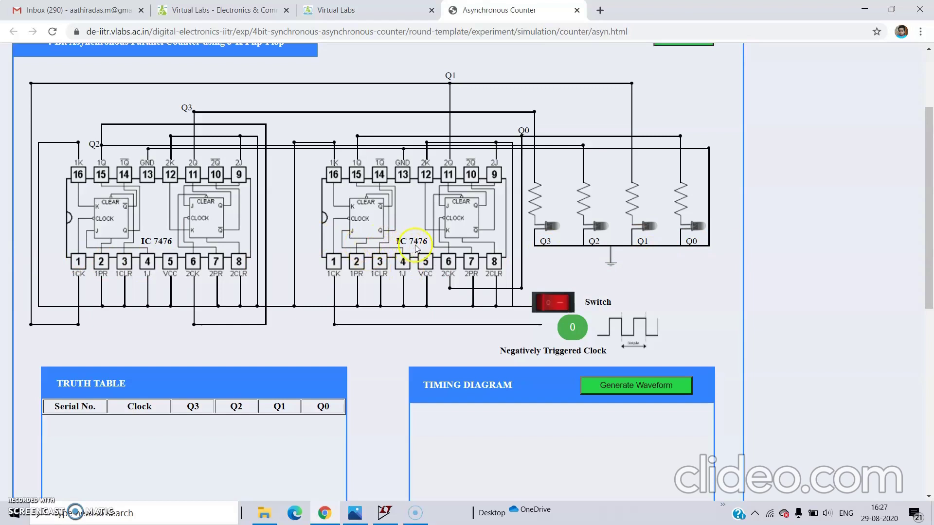
pyautogui.scroll(-1, 525, 261)
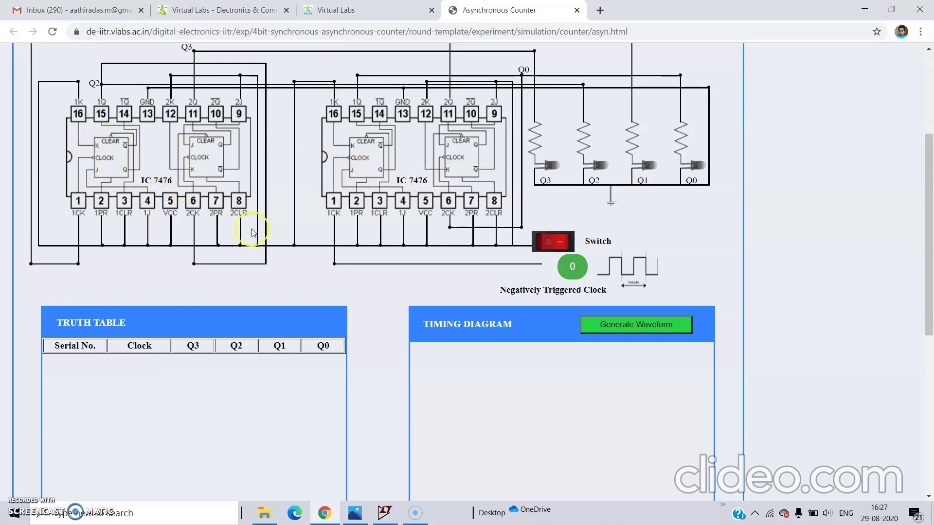
pyautogui.click(562, 248)
pyautogui.click(577, 276)
pyautogui.click(576, 279)
pyautogui.click(574, 272)
pyautogui.click(568, 252)
pyautogui.click(575, 269)
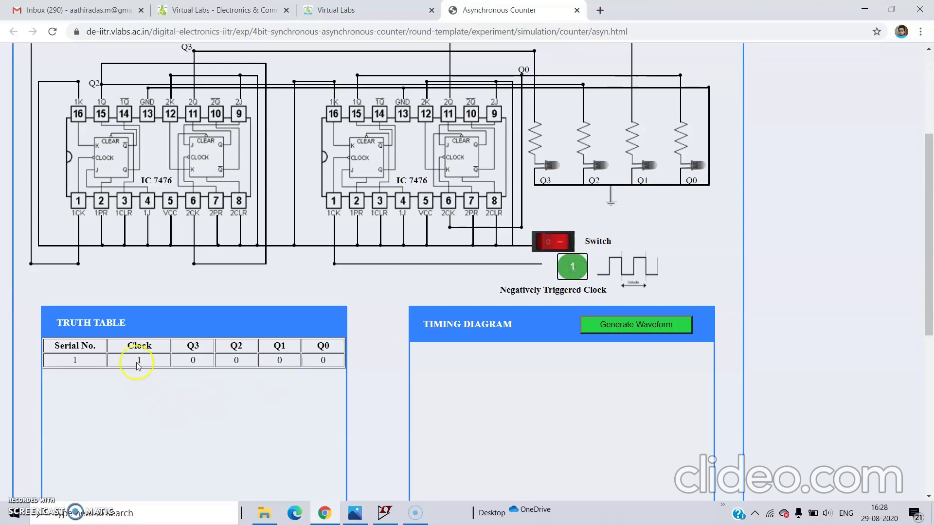
# - Apply negatively triggered clock pulses 2 to 16 one at a time to record the remaining rows of the asynchronous counter's truth table
pyautogui.click(186, 369)
pyautogui.click(573, 268)
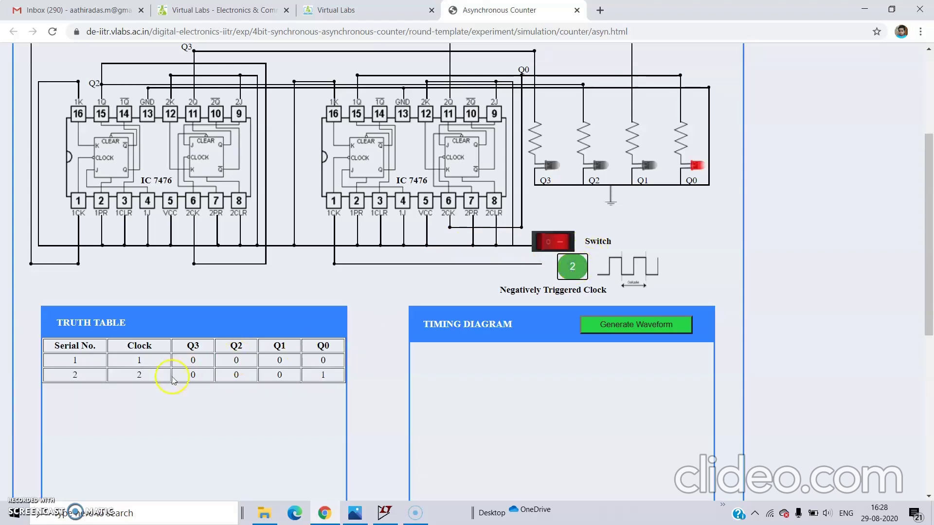
pyautogui.click(580, 269)
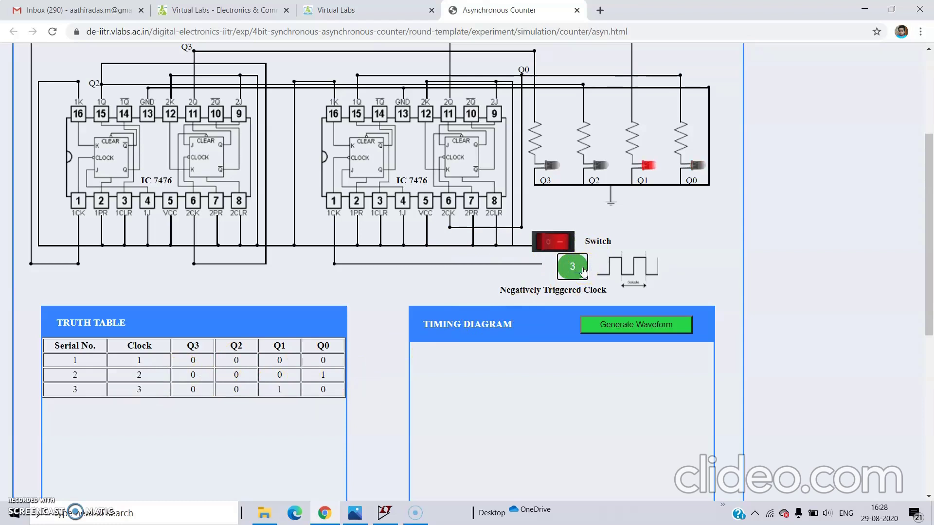
pyautogui.click(583, 271)
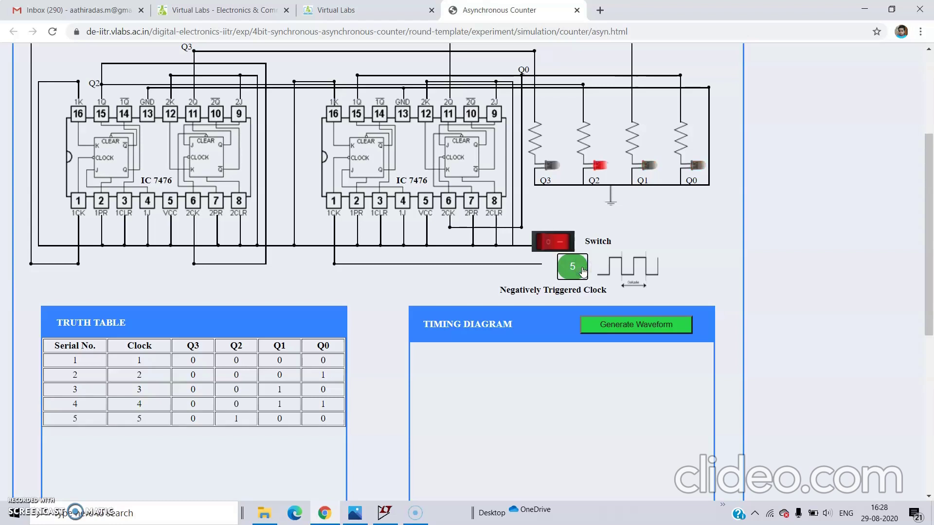
pyautogui.click(572, 267)
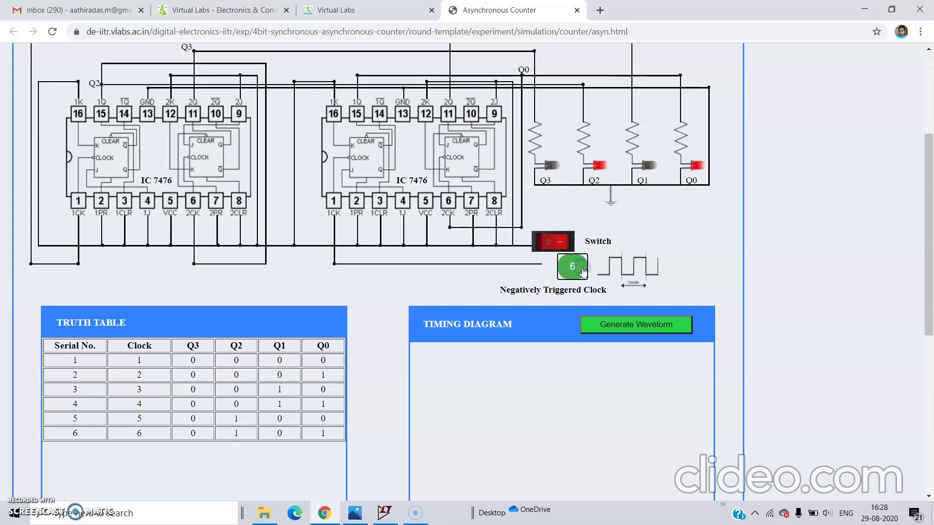
pyautogui.click(582, 271)
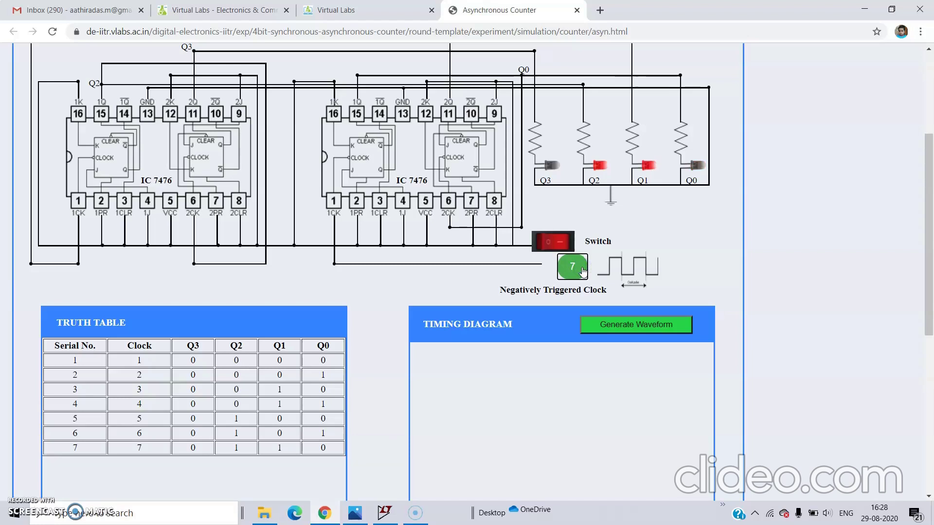
pyautogui.click(583, 271)
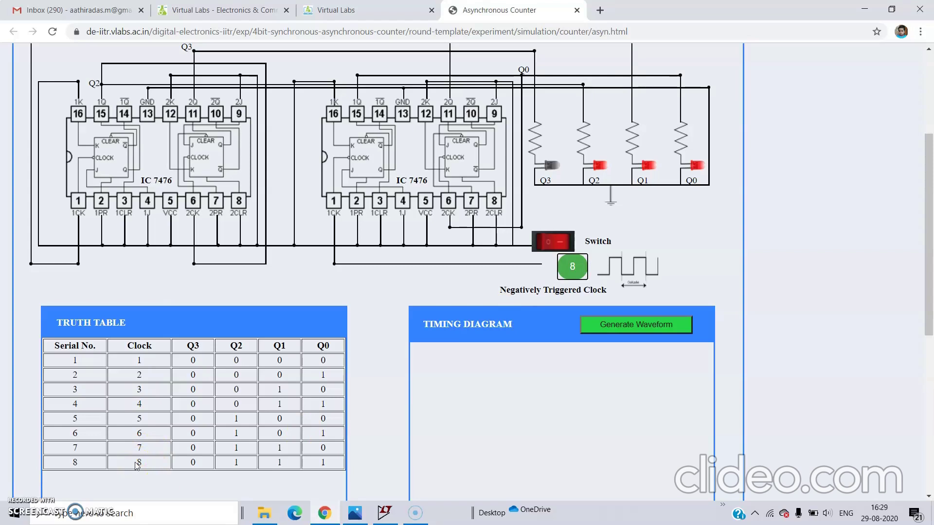
pyautogui.click(379, 408)
pyautogui.click(572, 271)
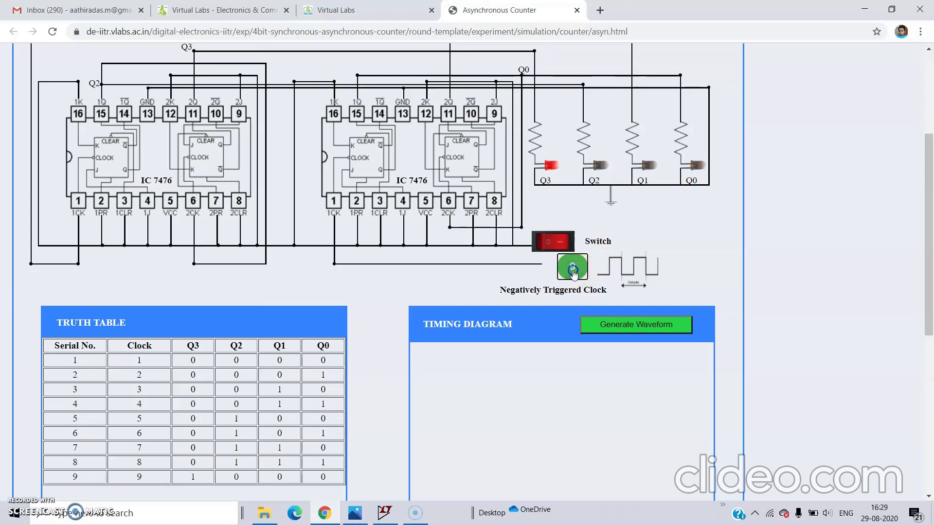
pyautogui.click(573, 271)
pyautogui.click(573, 273)
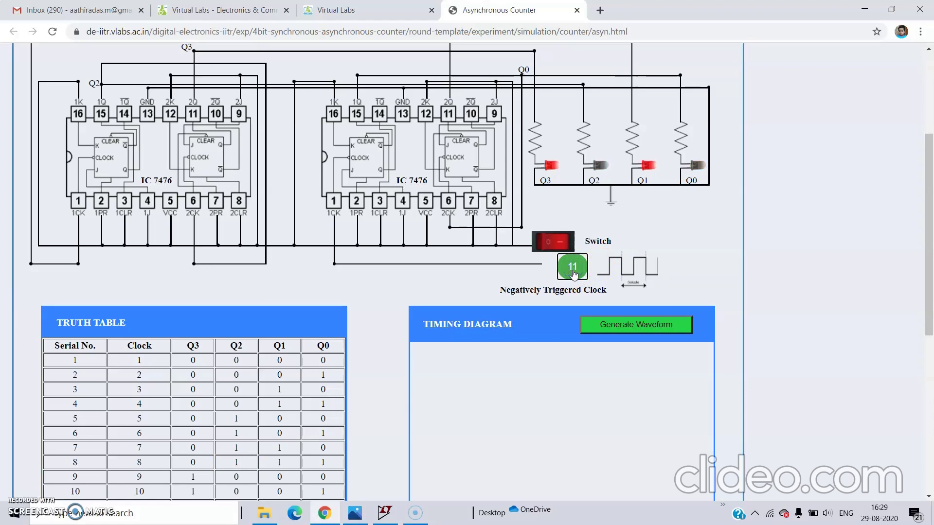
pyautogui.scroll(-1, 574, 274)
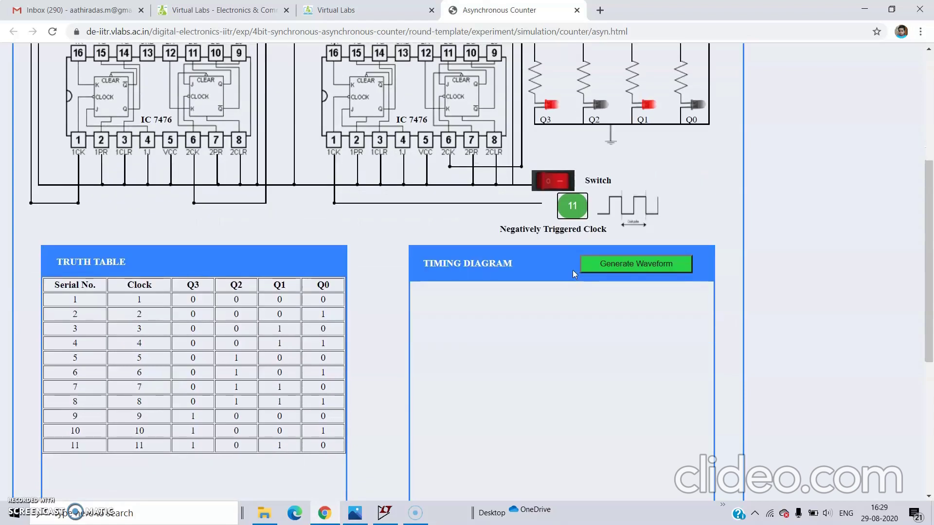
pyautogui.click(578, 211)
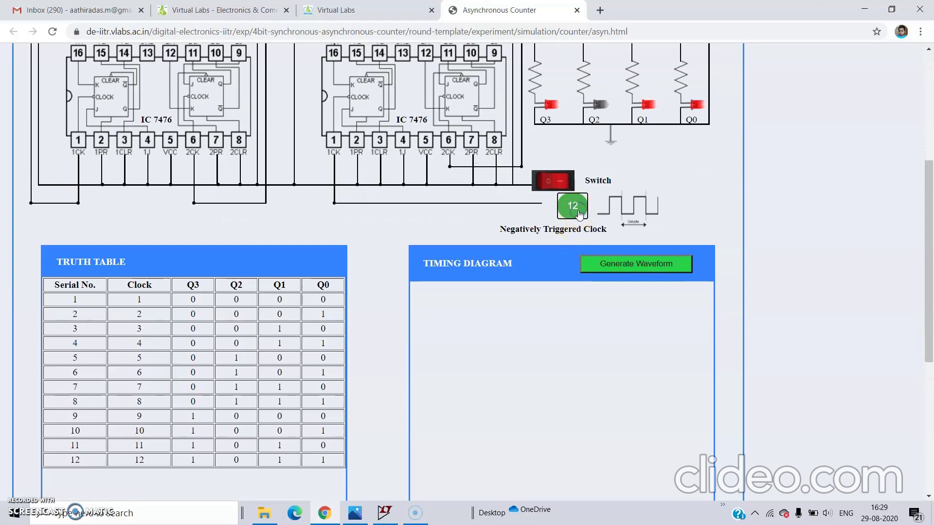
pyautogui.click(578, 212)
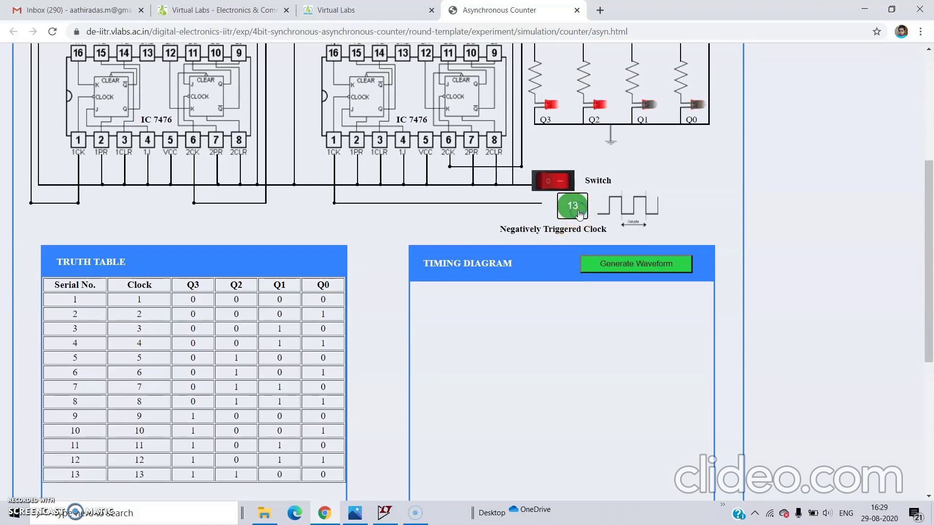
pyautogui.click(578, 213)
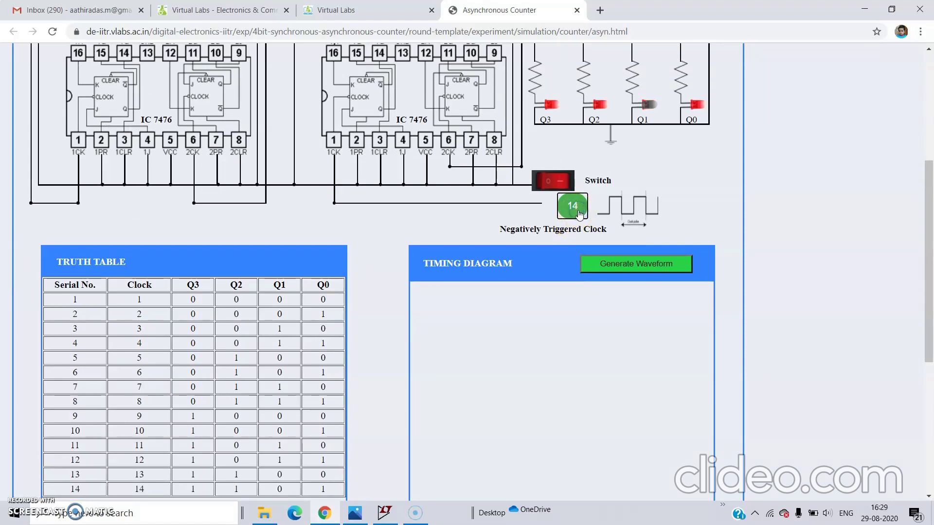
pyautogui.click(579, 213)
pyautogui.scroll(-3, 578, 214)
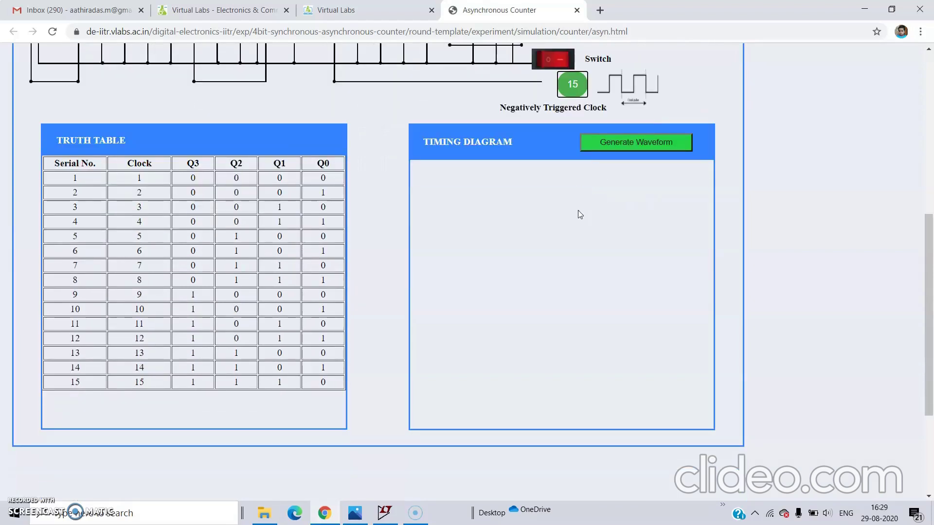
pyautogui.click(575, 86)
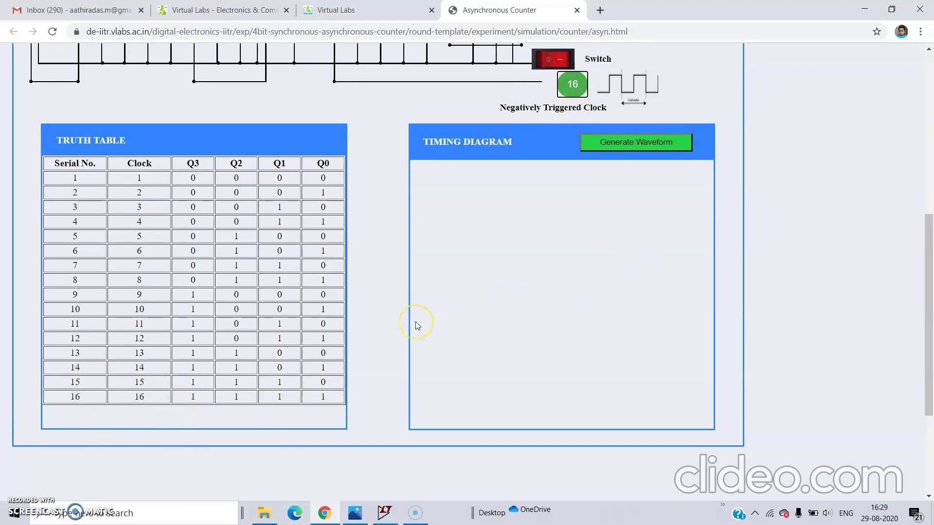
# - Generate the asynchronous counter's timing diagram and examine the CLK and Q0 to Q3 waveforms
pyautogui.scroll(3, 416, 324)
pyautogui.scroll(2, 516, 180)
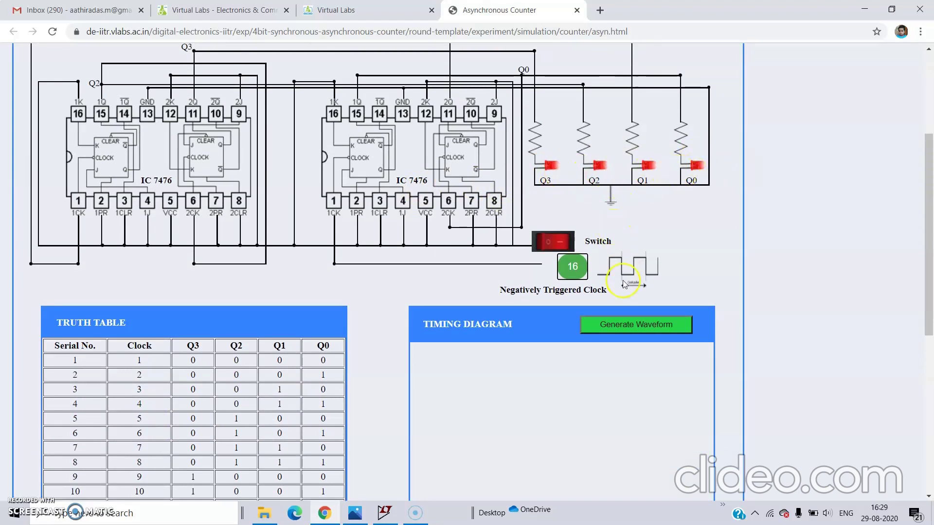
pyautogui.scroll(-1, 624, 284)
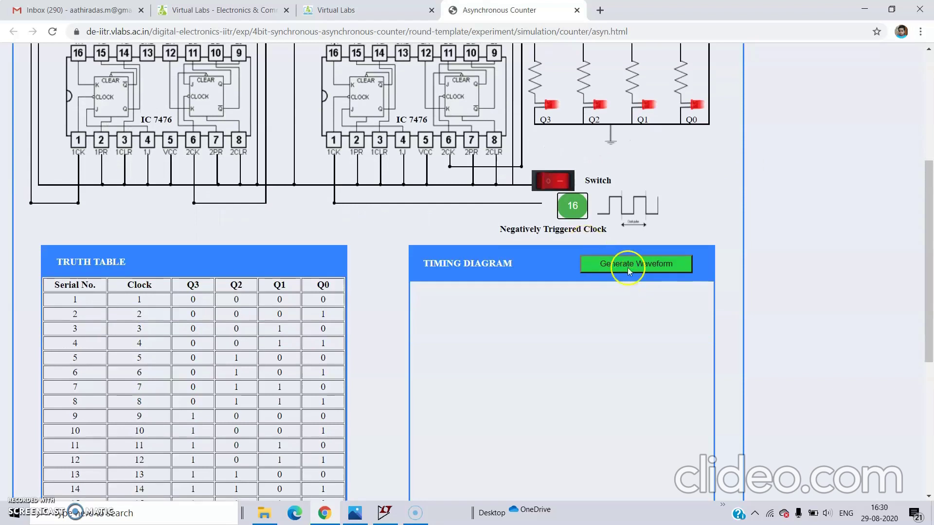
pyautogui.click(613, 267)
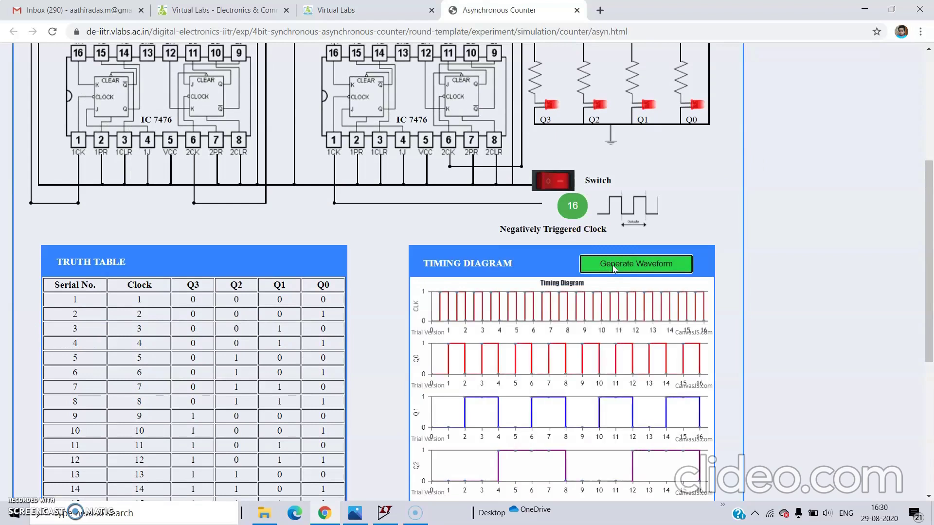
pyautogui.scroll(-1, 584, 341)
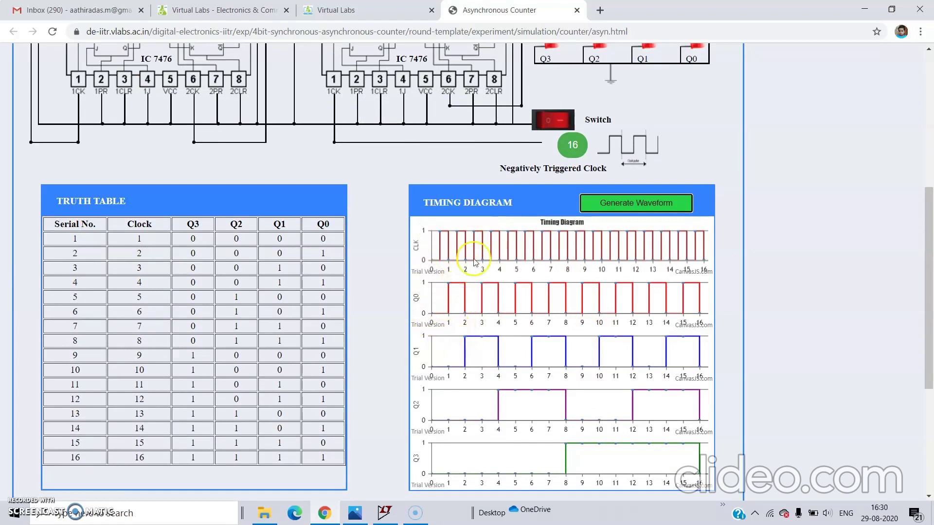
pyautogui.moveTo(447, 256)
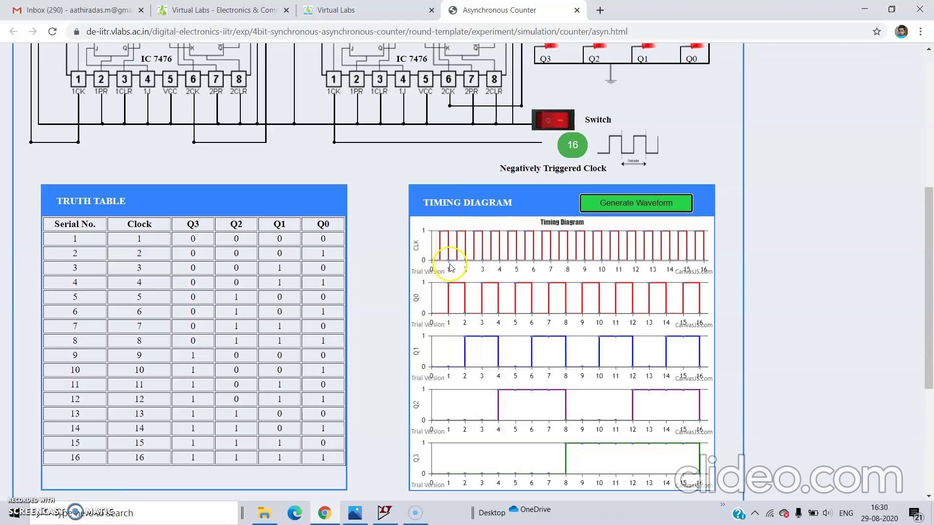
pyautogui.moveTo(442, 302)
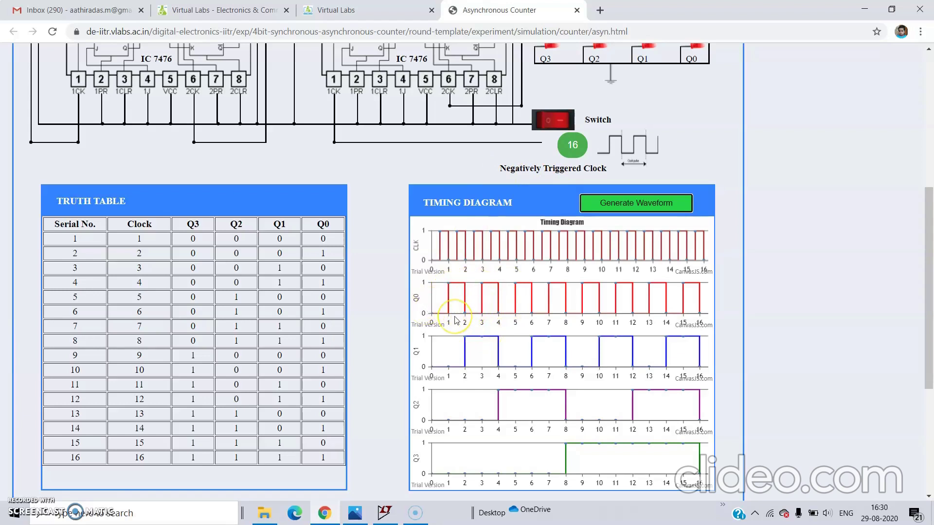
pyautogui.click(424, 376)
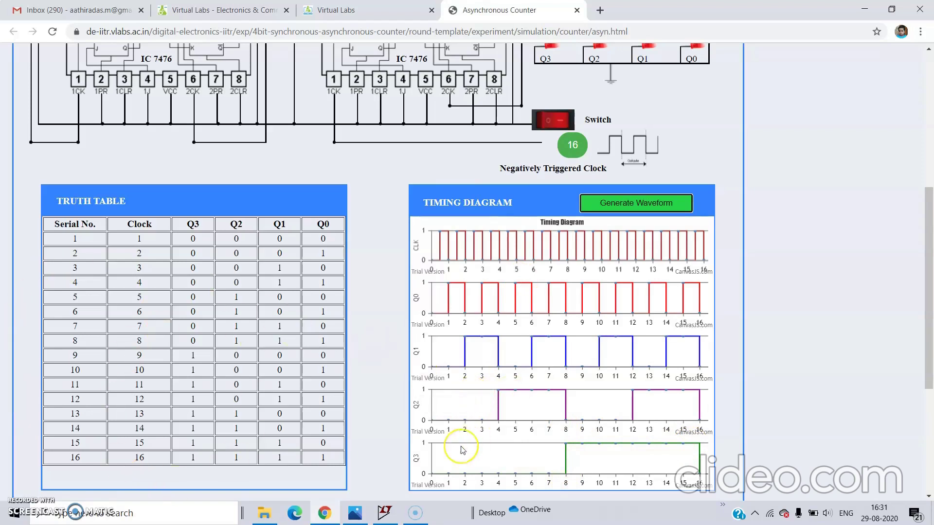
# - Print the asynchronous counter simulation with Microsoft Print to PDF, saving it as "4 bit ripple counter" in the +++virtual lab folder
pyautogui.scroll(-3, 462, 443)
pyautogui.scroll(5, 460, 445)
pyautogui.scroll(4, 460, 445)
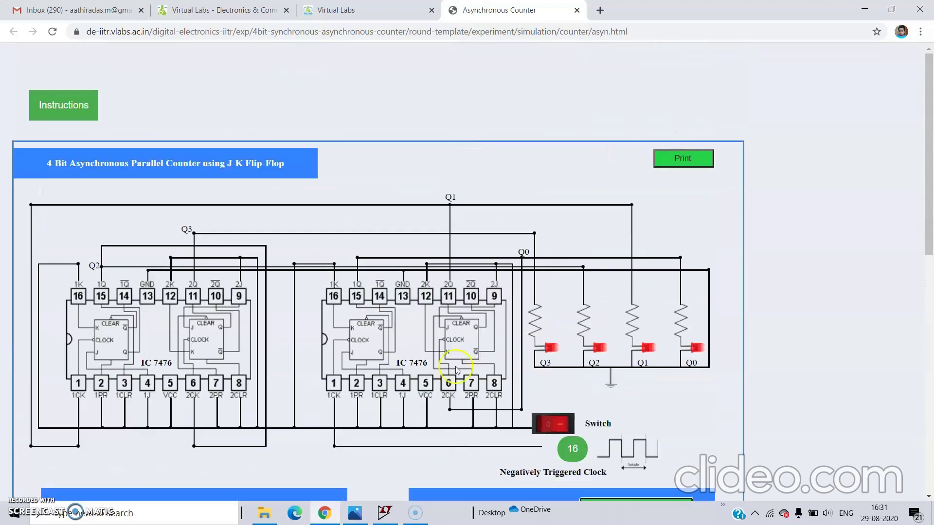
pyautogui.click(684, 158)
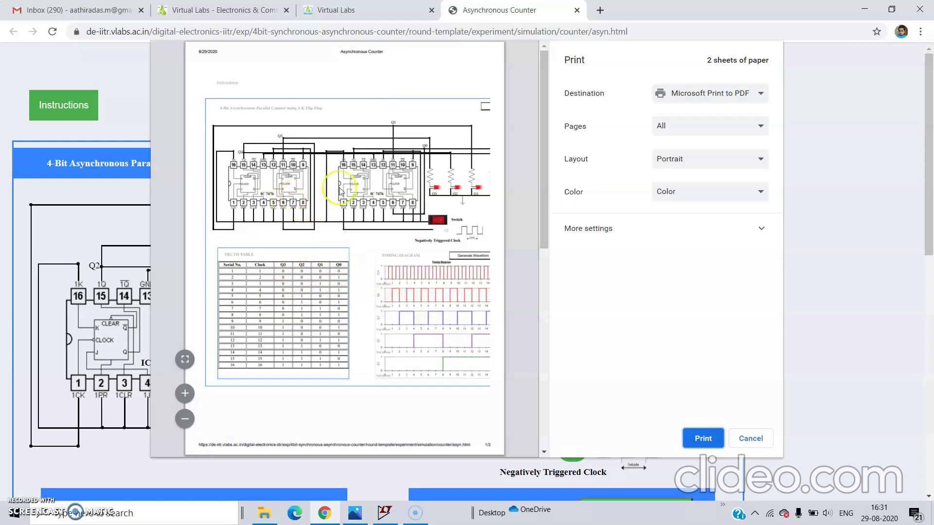
pyautogui.click(702, 438)
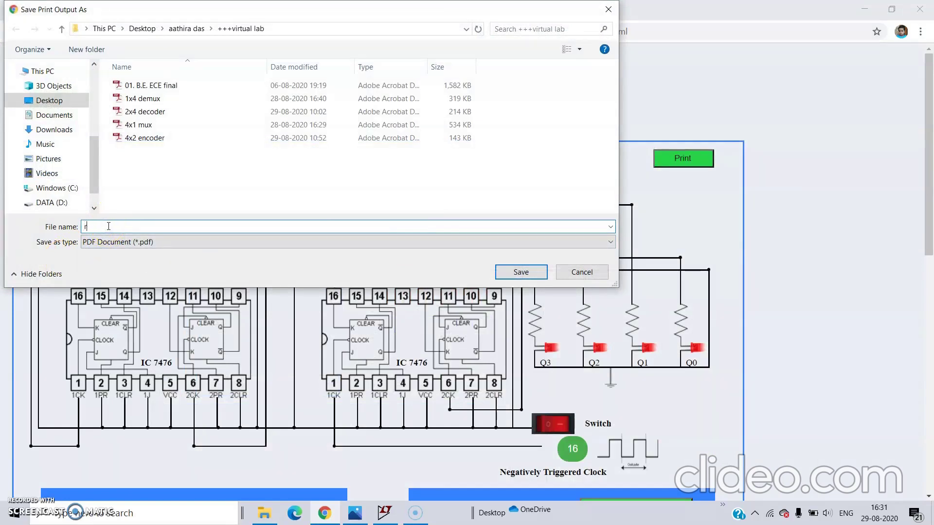
pyautogui.write('4 bit ripple counter')
pyautogui.press('Return')
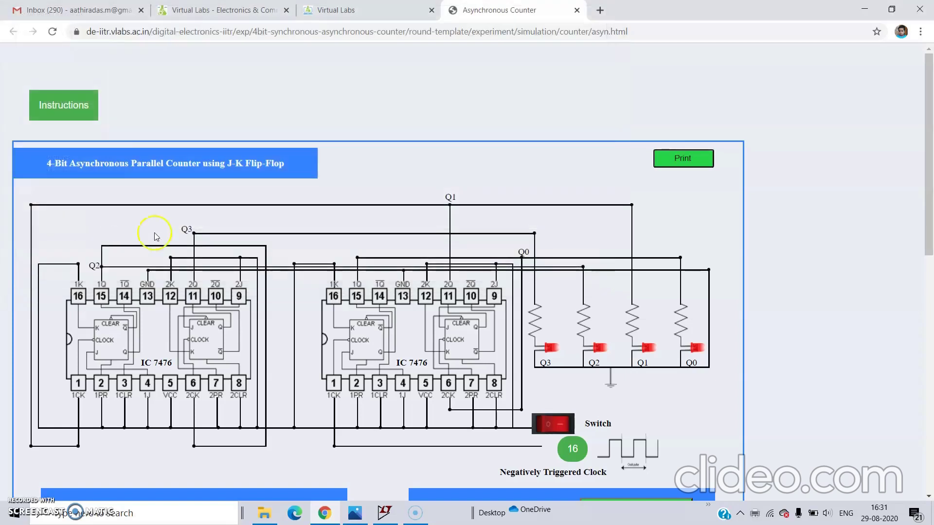
# - Close the asynchronous counter simulation and open the experiment's Synchronous Counter simulation
pyautogui.scroll(-2, 166, 299)
pyautogui.scroll(3, 167, 303)
pyautogui.scroll(-10, 166, 303)
pyautogui.scroll(4, 167, 302)
pyautogui.scroll(4, 167, 303)
pyautogui.click(577, 10)
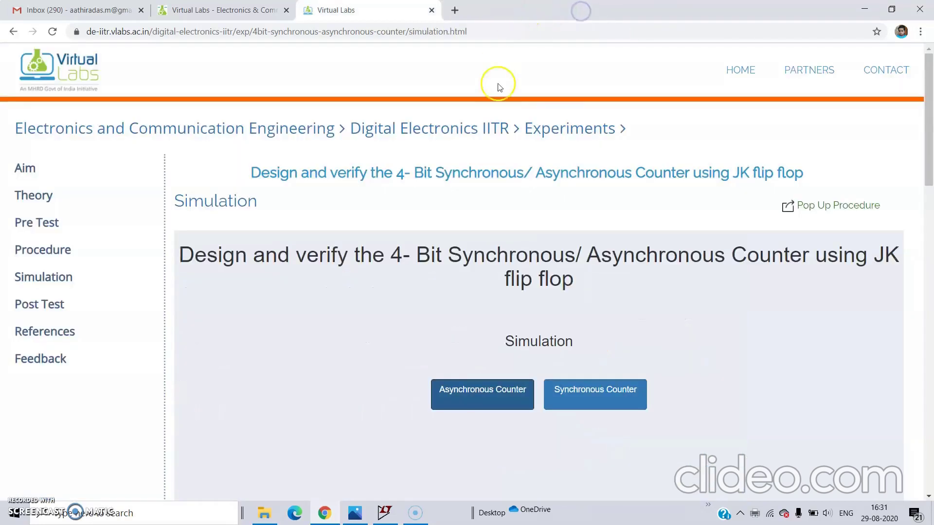
pyautogui.click(610, 393)
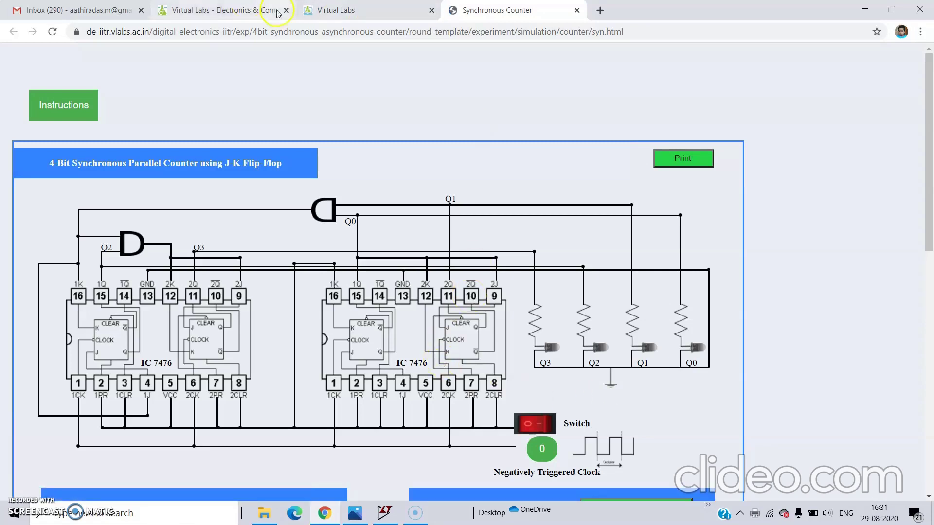
# - Read the experiment's theory on the synchronous counter and examine its circuit and timing diagram
pyautogui.click(360, 10)
pyautogui.click(29, 195)
pyautogui.scroll(-12, 254, 253)
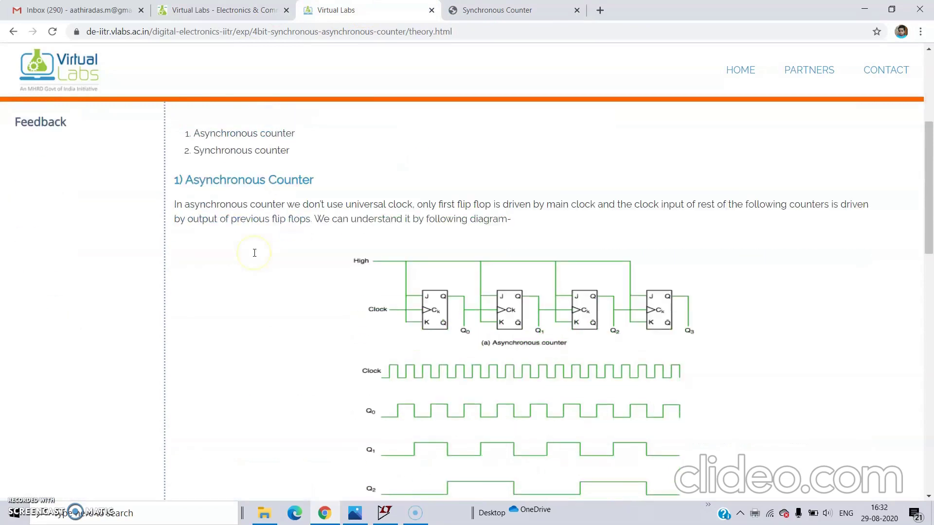
pyautogui.scroll(-4, 255, 253)
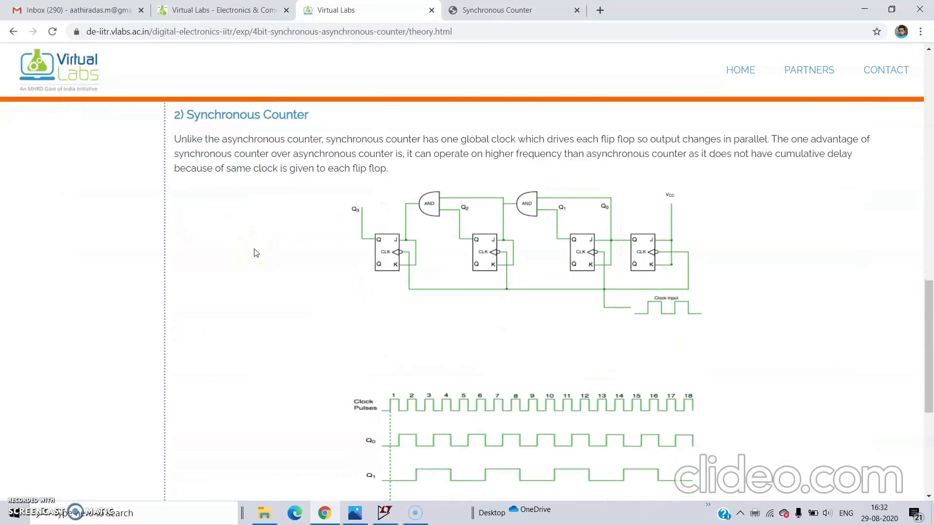
pyautogui.scroll(2, 254, 253)
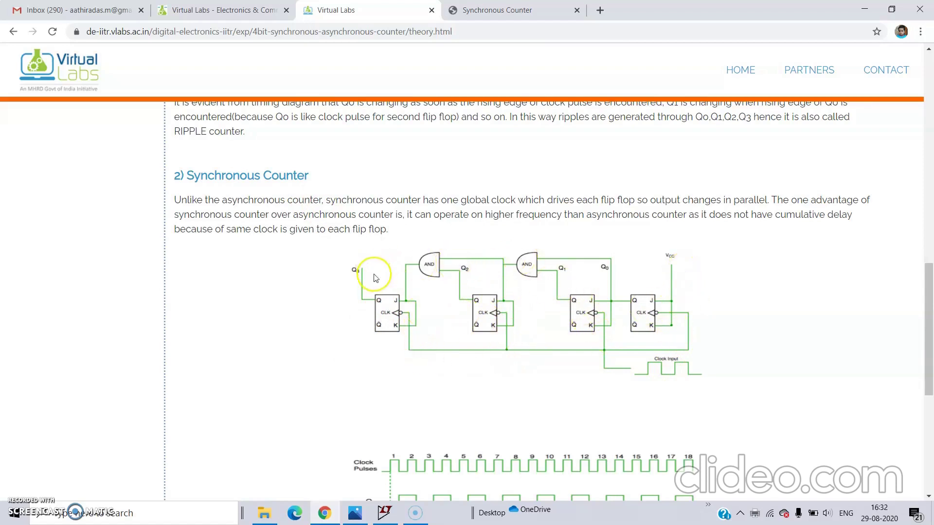
pyautogui.scroll(-5, 374, 273)
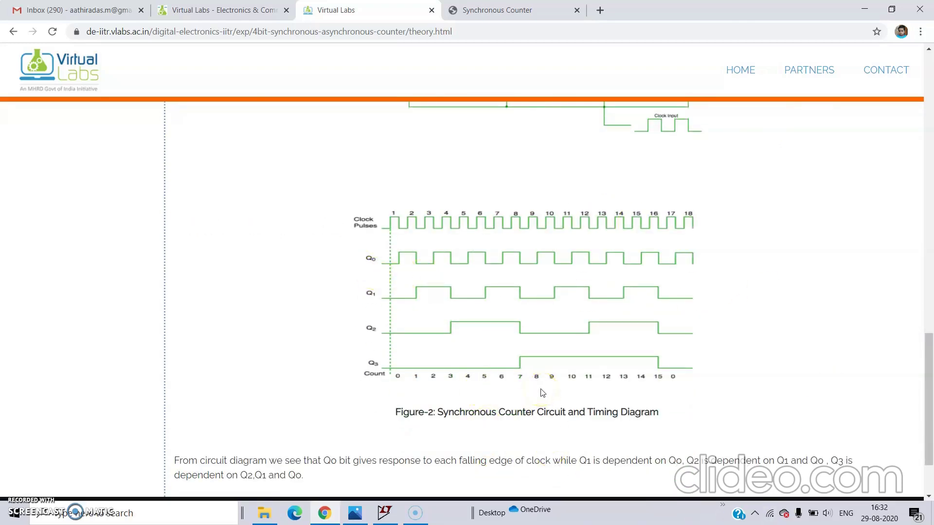
pyautogui.scroll(15, 542, 391)
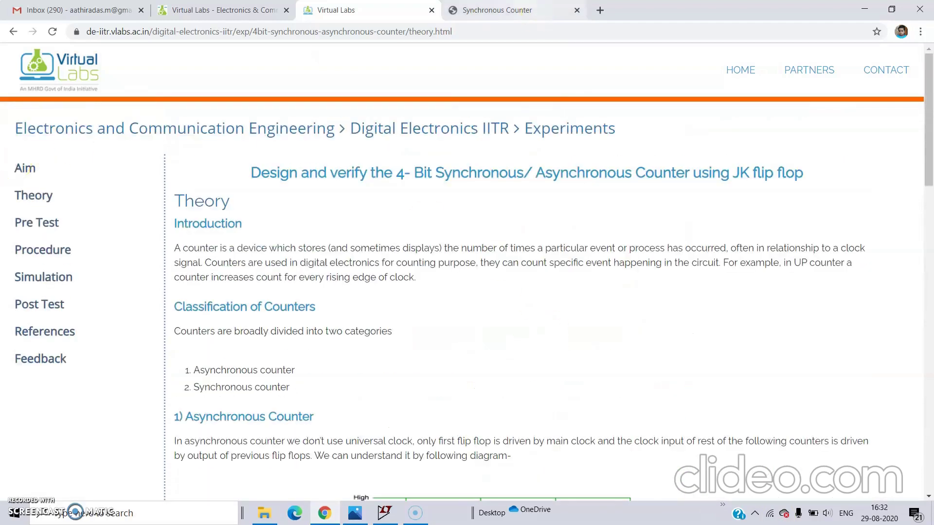
# - Return to the Synchronous Counter simulation and examine the AND gate, IC 7476 and common clock connections
pyautogui.click(496, 10)
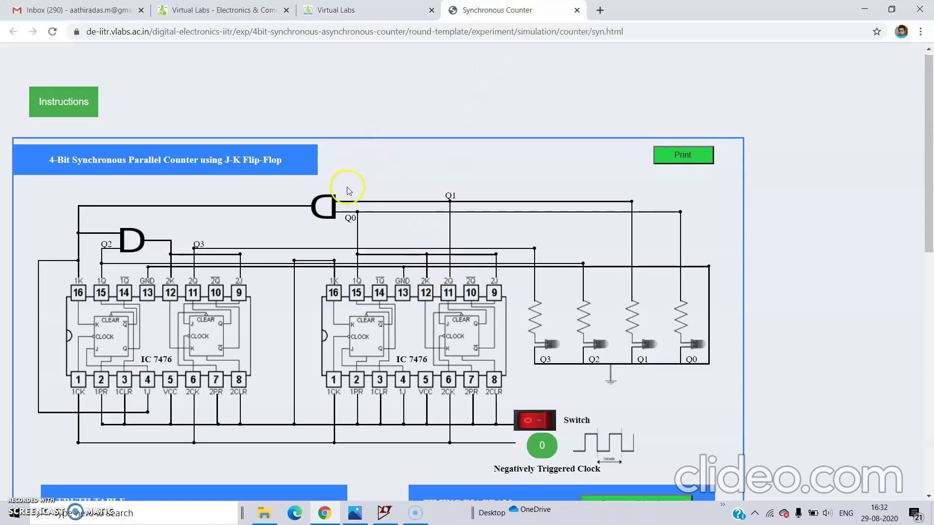
pyautogui.scroll(-1, 340, 185)
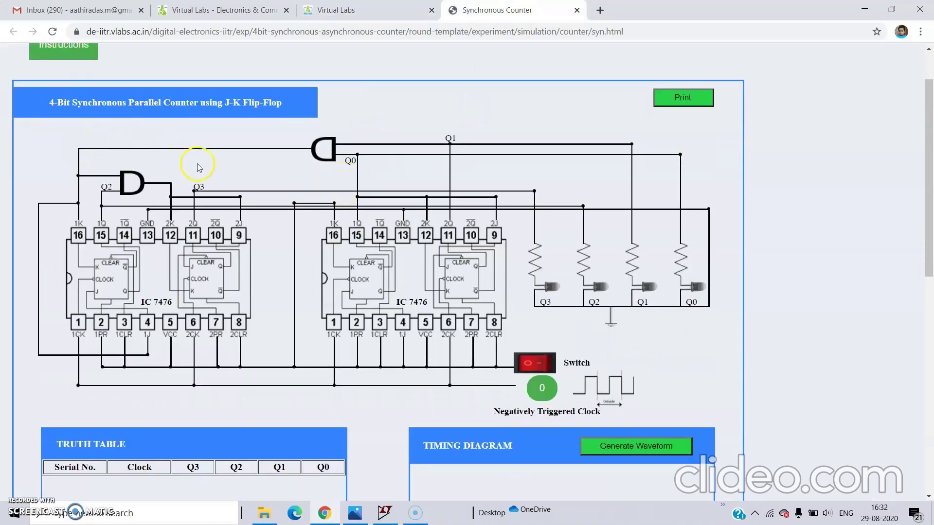
pyautogui.scroll(-1, 277, 234)
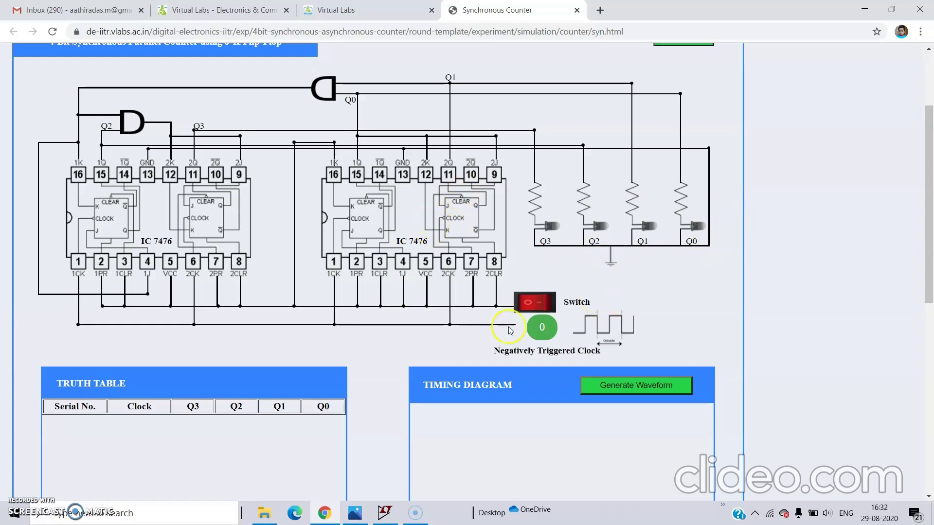
# - Switch on the synchronous counter's supply and apply 16 clock pulses to fill its truth table through all count states
pyautogui.click(543, 306)
pyautogui.click(542, 327)
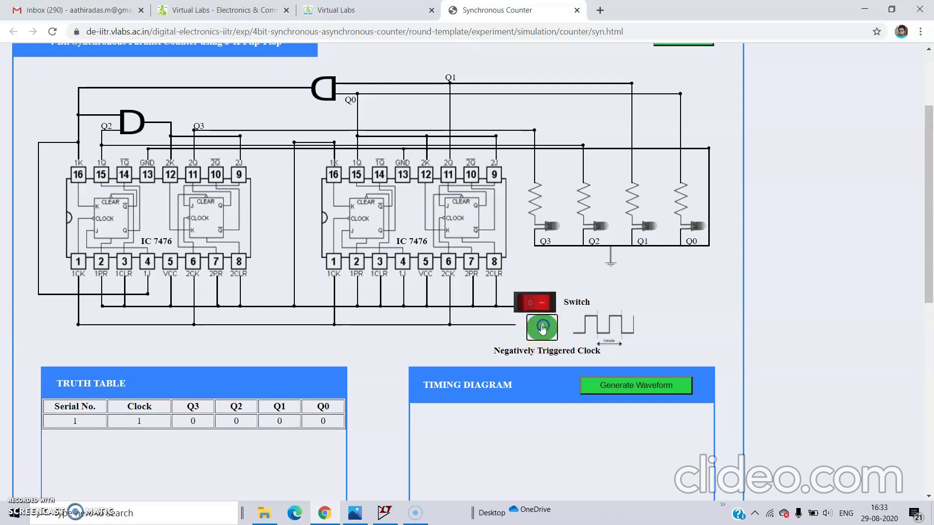
pyautogui.click(543, 327)
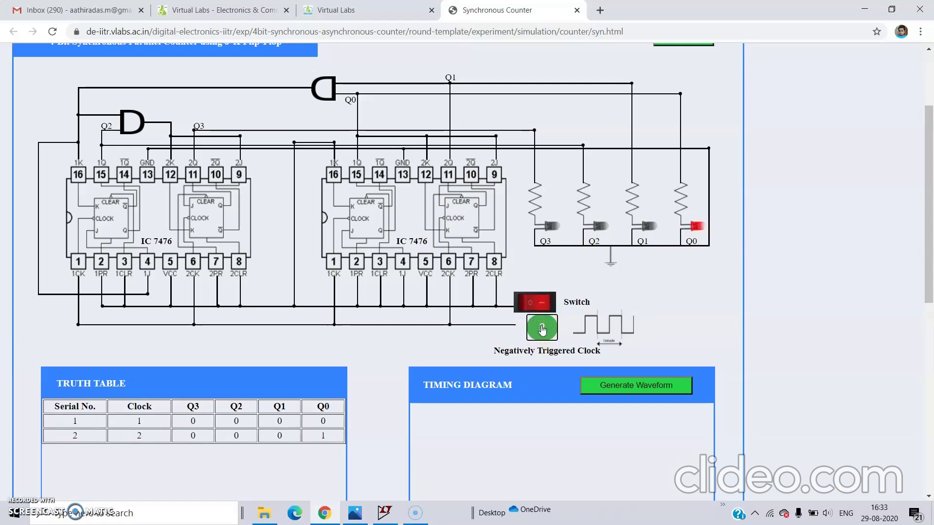
pyautogui.click(541, 331)
pyautogui.click(541, 330)
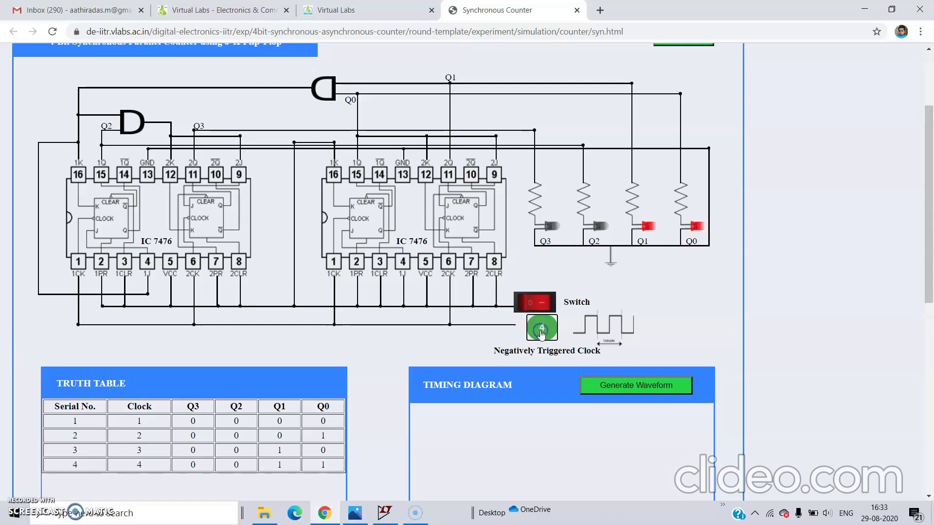
pyautogui.click(541, 331)
pyautogui.click(541, 331)
pyautogui.scroll(-1, 543, 321)
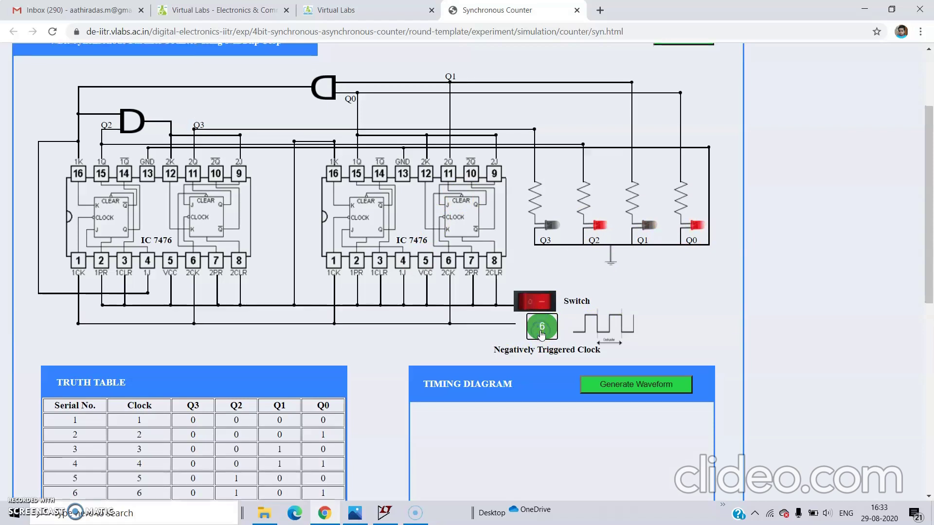
pyautogui.click(546, 275)
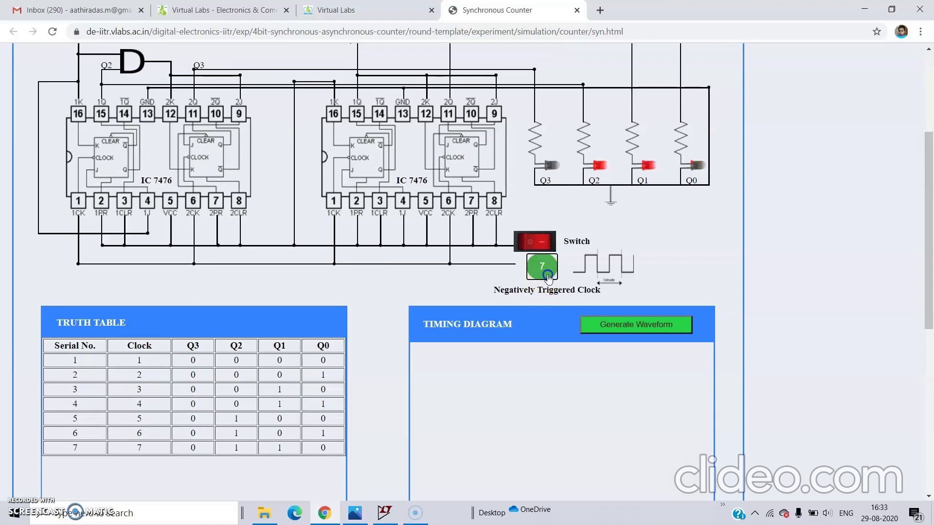
pyautogui.click(546, 275)
pyautogui.click(547, 277)
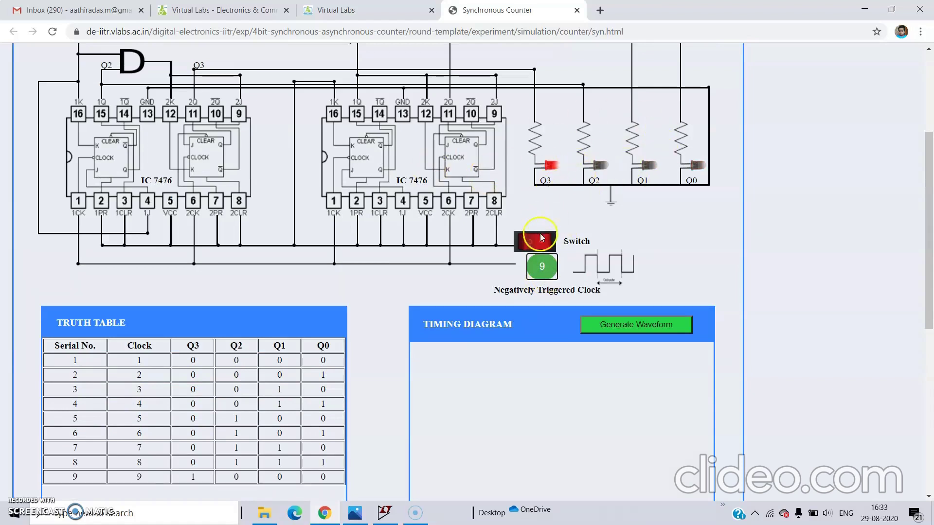
pyautogui.click(547, 275)
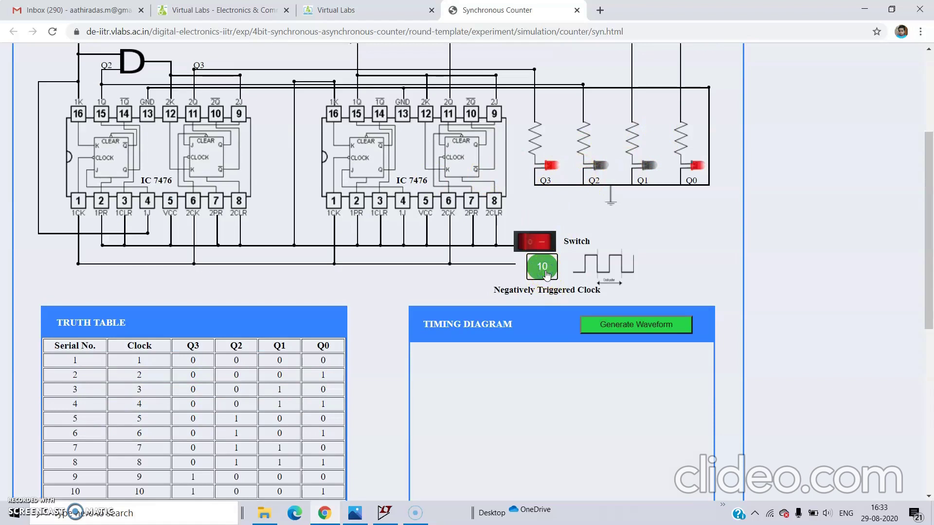
pyautogui.click(546, 275)
pyautogui.click(547, 275)
pyautogui.click(546, 275)
pyautogui.click(545, 273)
pyautogui.scroll(-3, 545, 273)
pyautogui.click(554, 149)
pyautogui.click(546, 141)
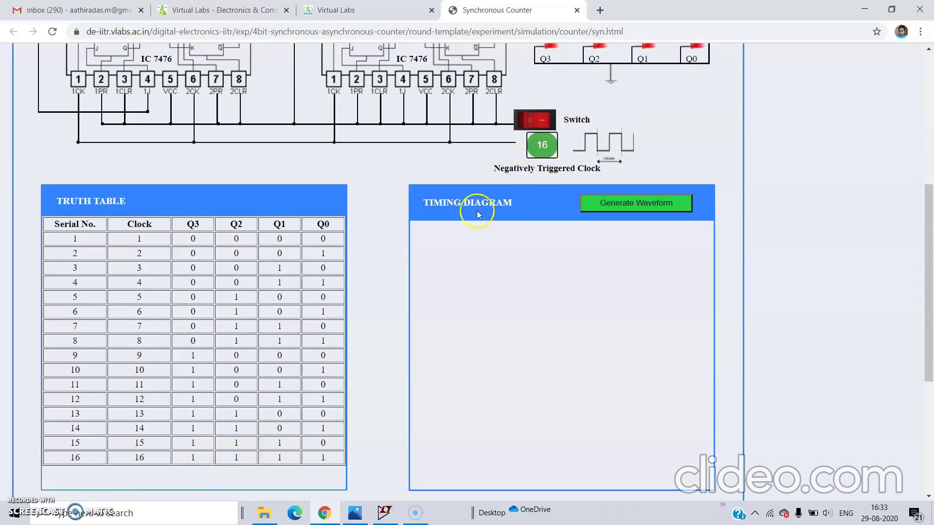
# - Generate the synchronous counter's timing diagram and compare the Q0 and Q1 transitions with the clock waveform
pyautogui.click(632, 206)
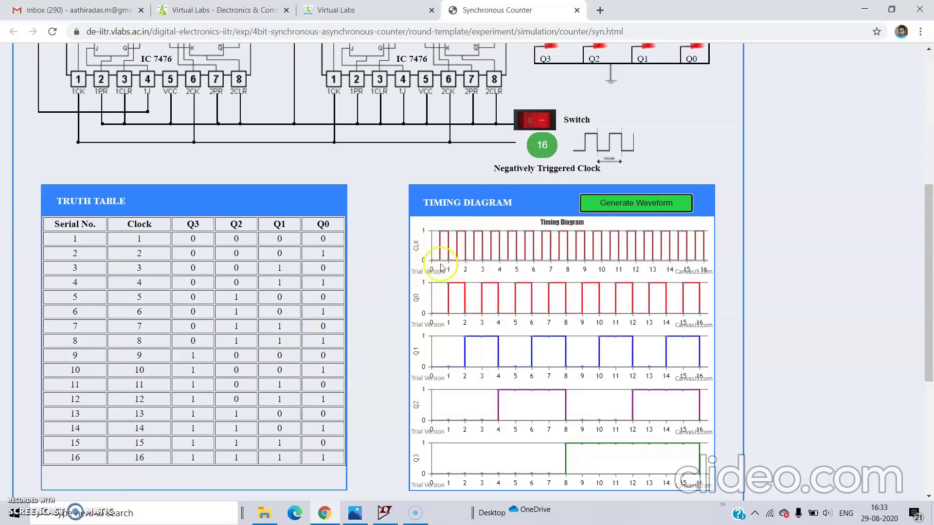
pyautogui.moveTo(442, 234)
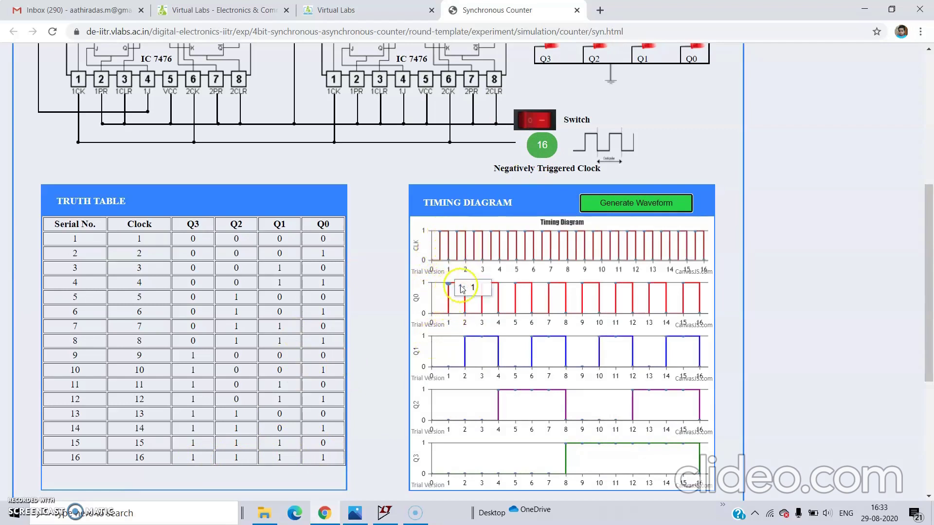
pyautogui.moveTo(463, 249)
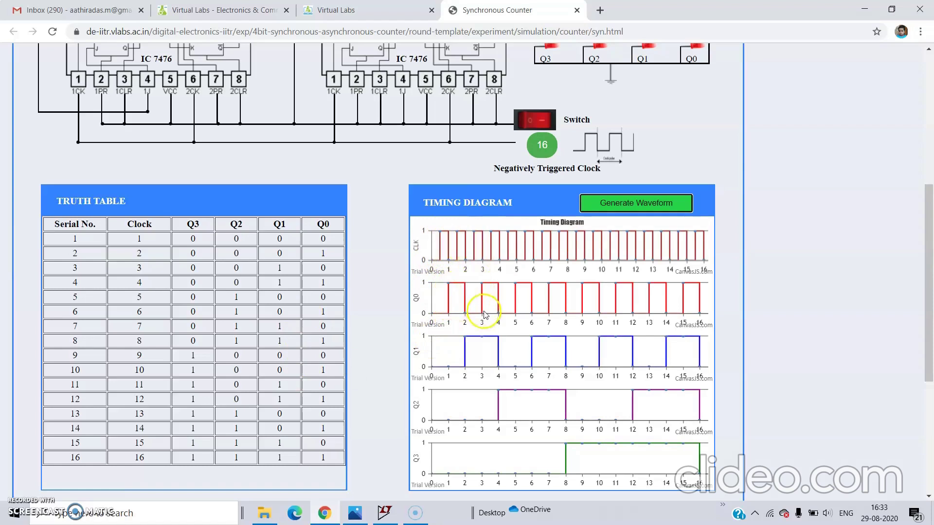
pyautogui.moveTo(503, 311)
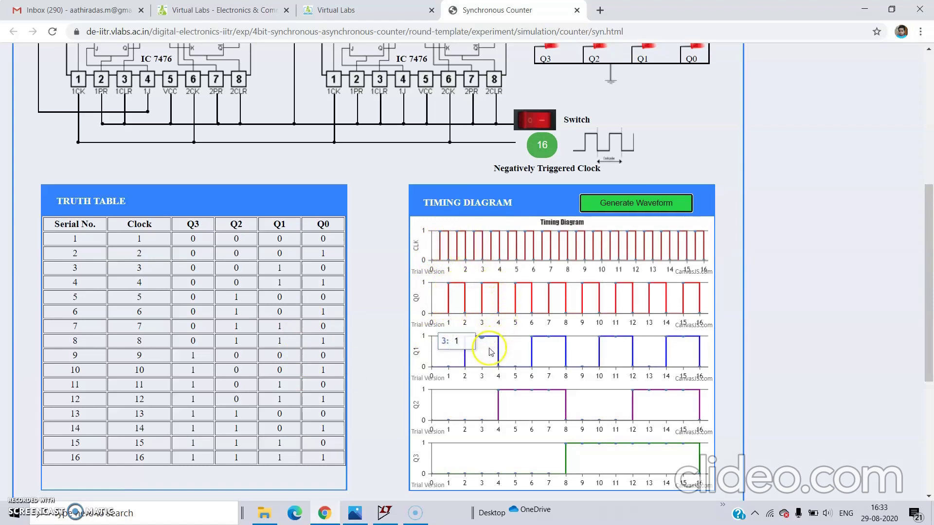
pyautogui.scroll(-1, 486, 355)
# - Print the synchronous counter simulation with Microsoft Print to PDF as "4 bit syn counter" in the +++virtual lab folder, and close the simulation
pyautogui.scroll(2, 479, 368)
pyautogui.scroll(5, 478, 371)
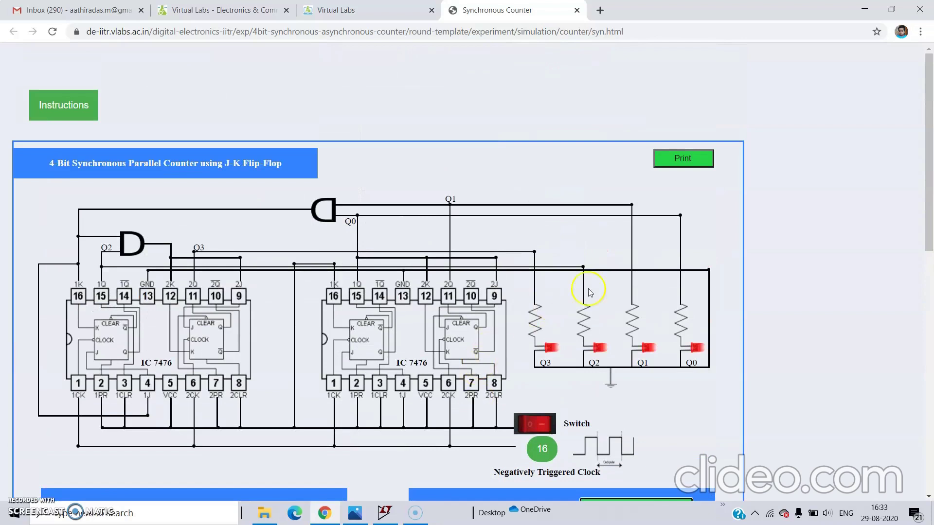
pyautogui.click(680, 158)
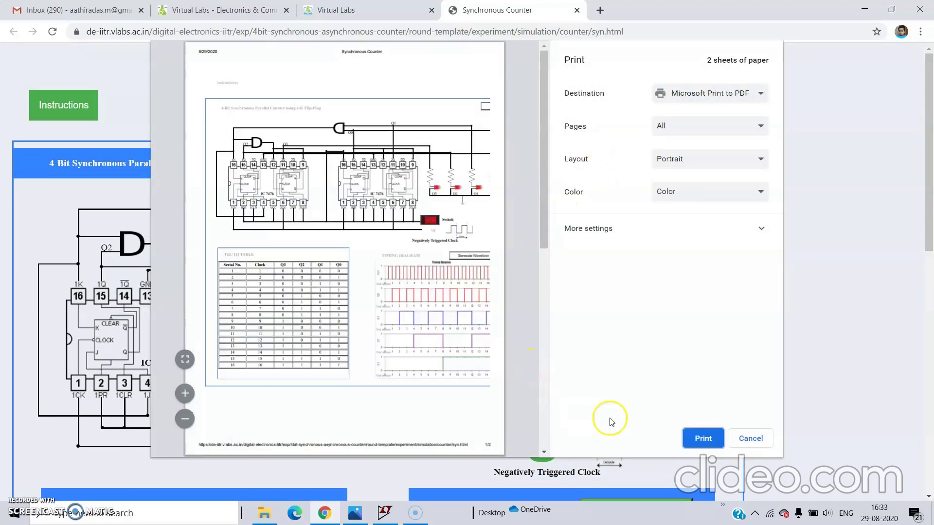
pyautogui.click(700, 438)
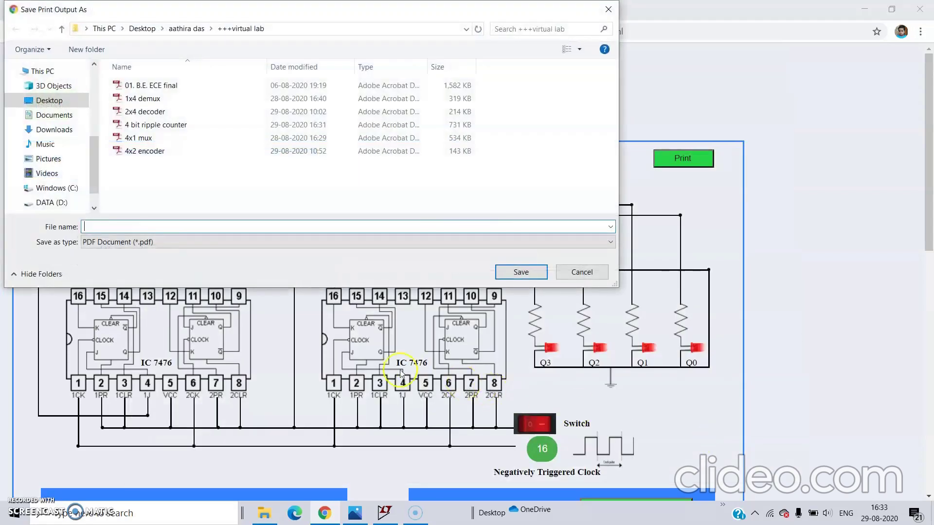
pyautogui.write('4')
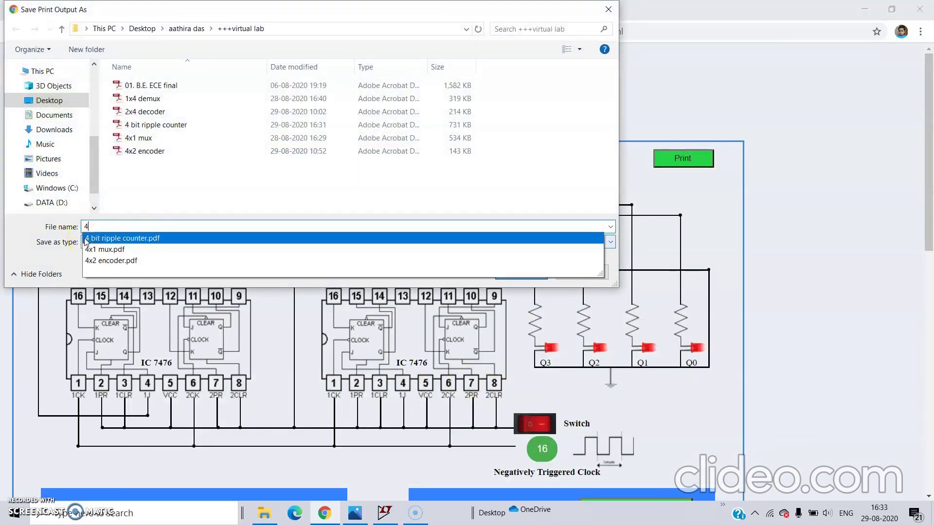
pyautogui.write(' bit ')
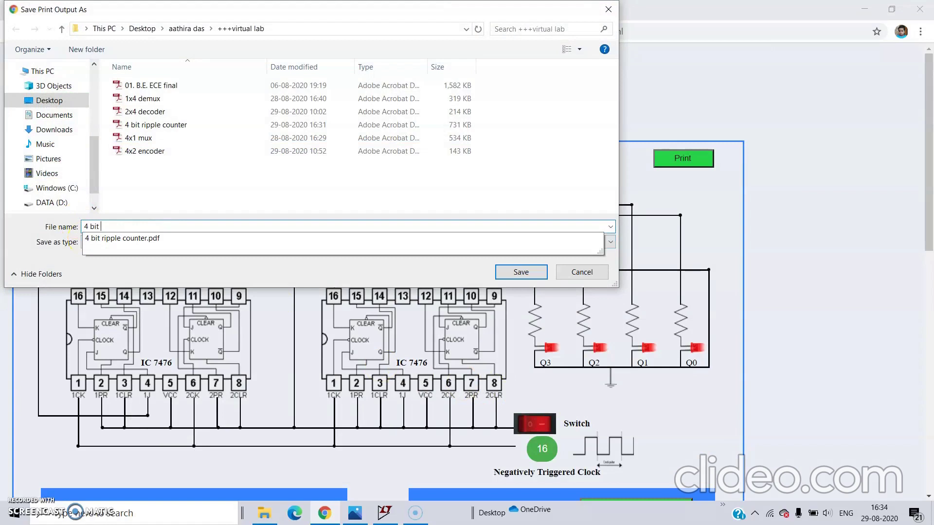
pyautogui.write('syn counter')
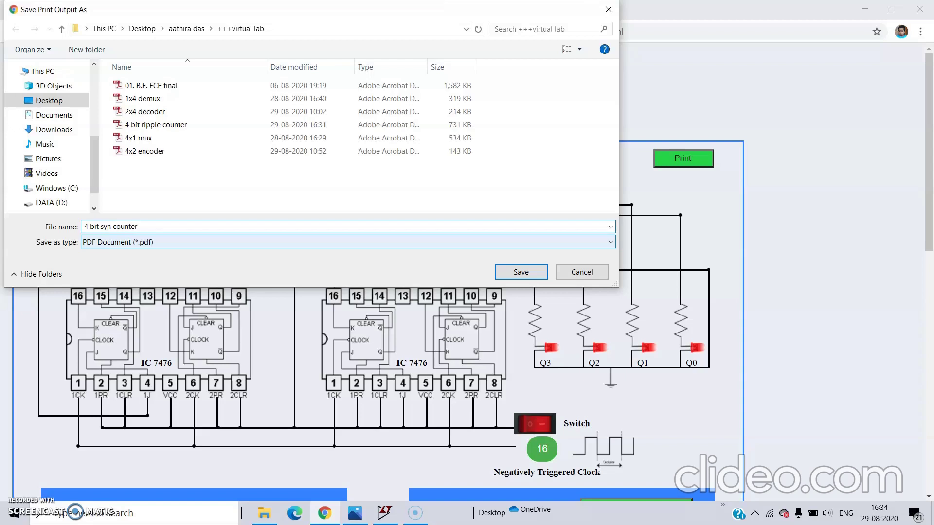
pyautogui.press('Return')
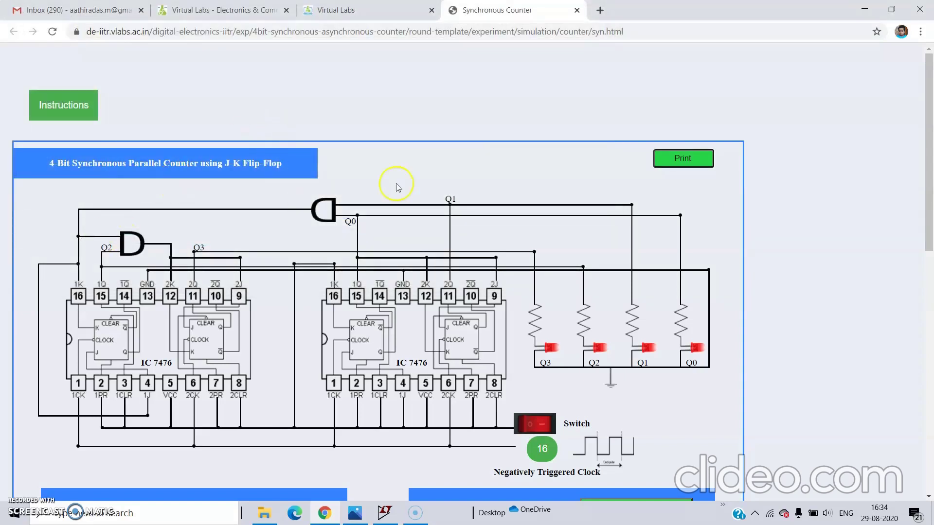
pyautogui.click(577, 11)
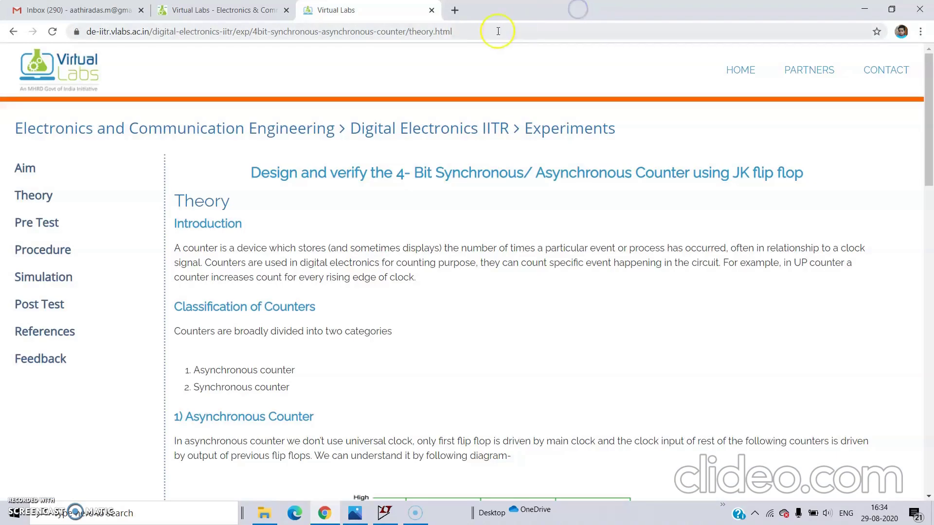